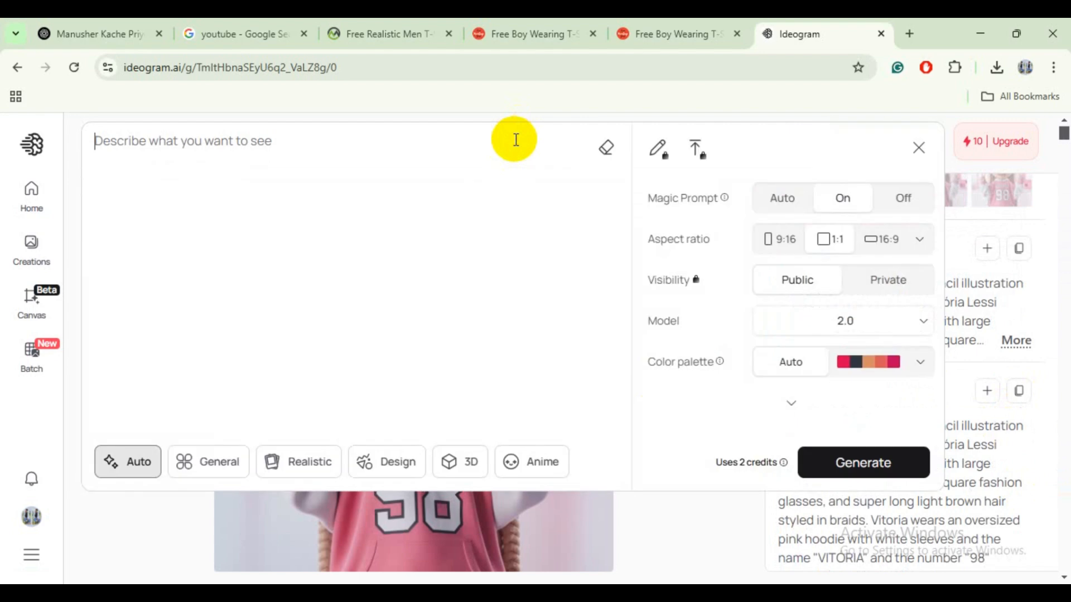
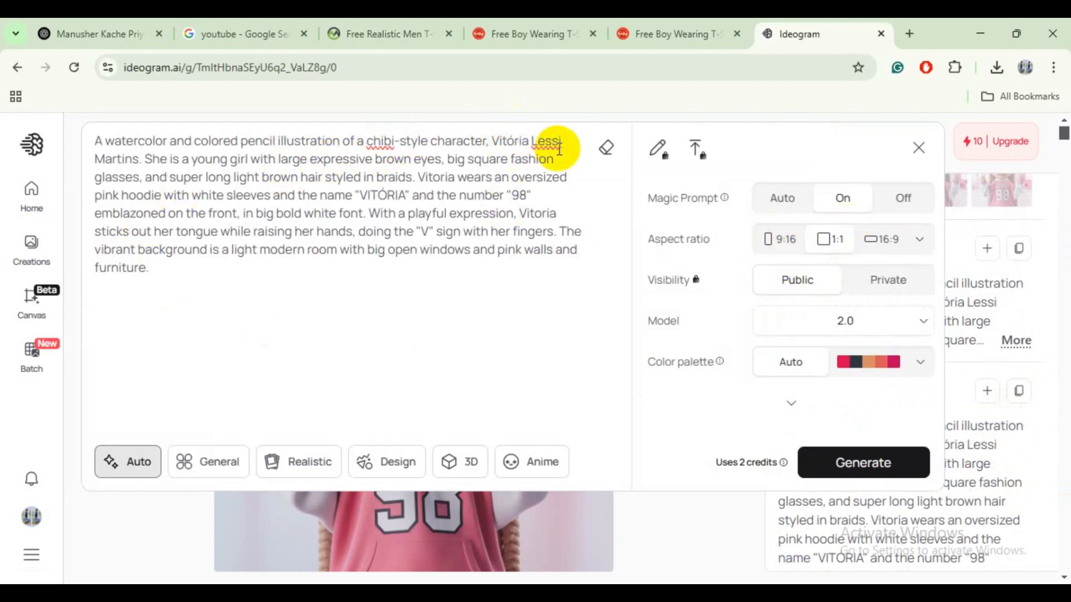
- Paste the chibi prompt, change hoodie number 98 to 001 and pink walls to blue walls, and generate
left_click(527, 193)
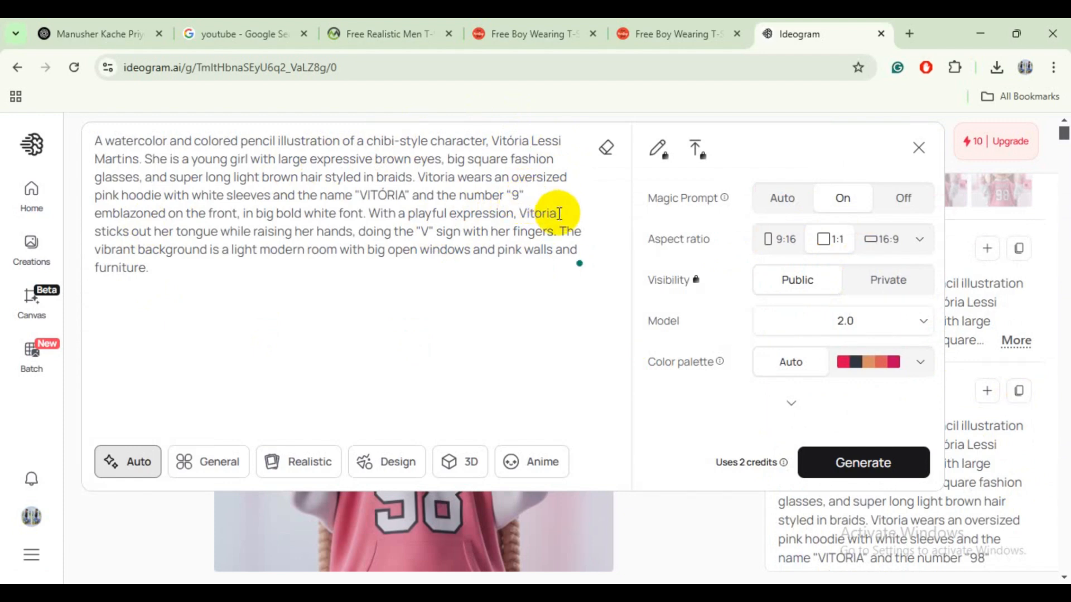
key("BackSpace")
type("001")
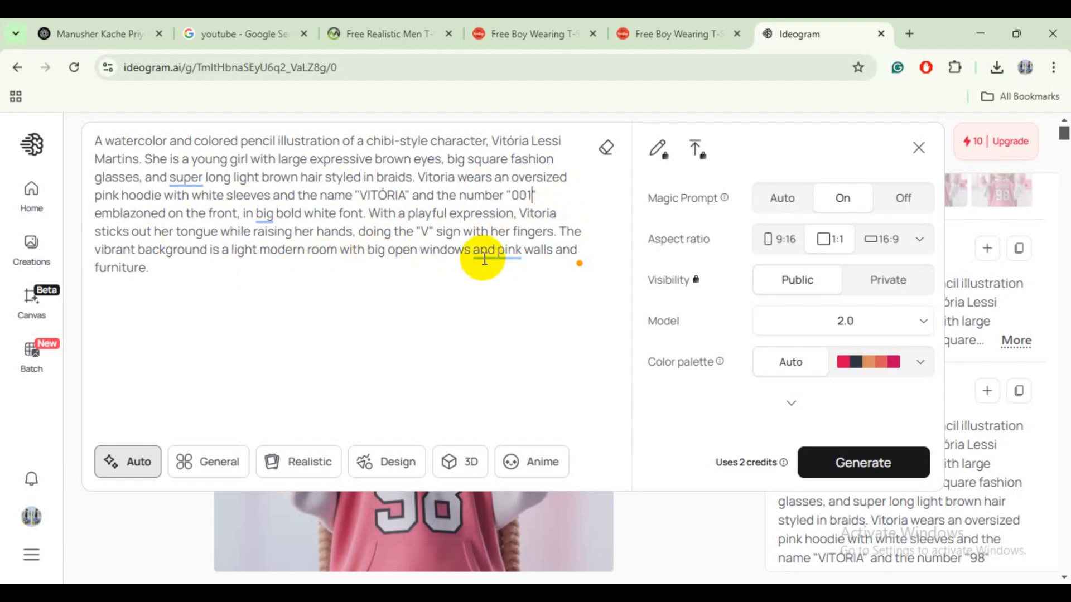
mouse_move(512, 252)
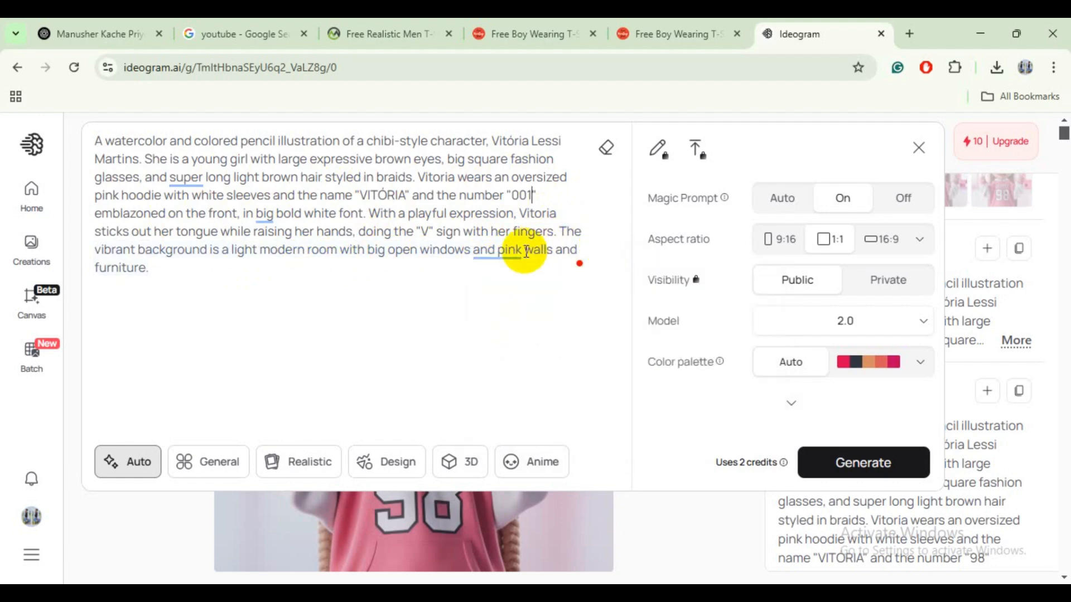
left_click(523, 250)
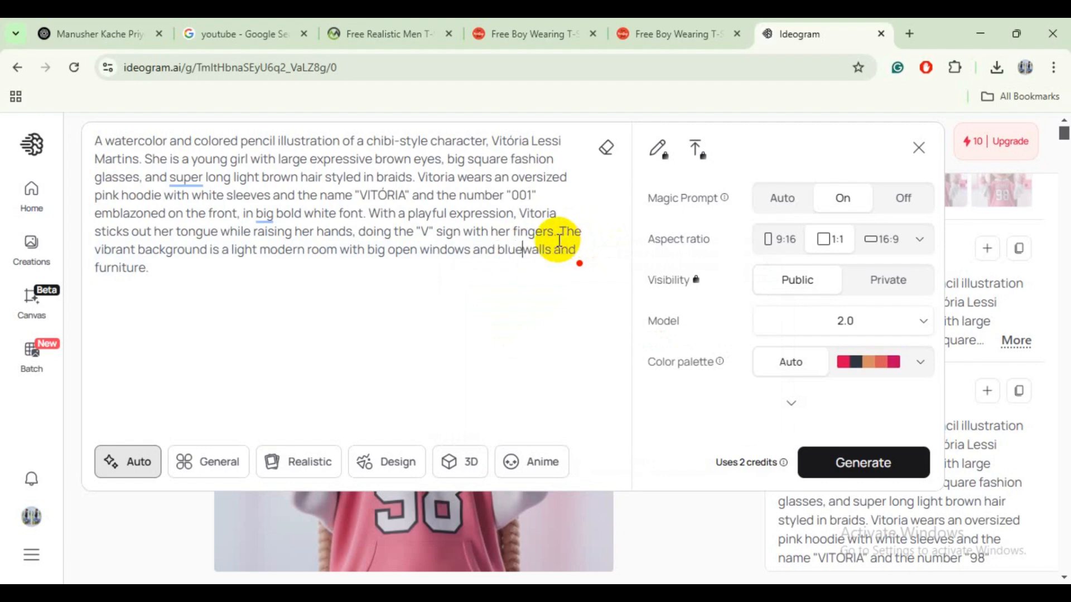
left_click(860, 475)
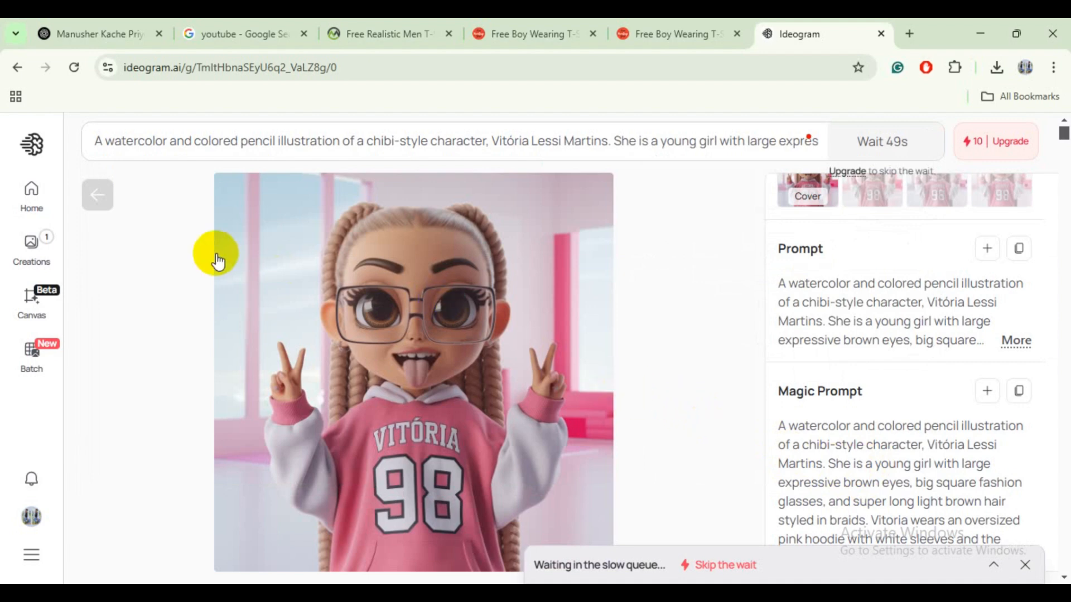
- Open the new 001-hoodie chibi images in My Creations and browse the generated variants
left_click(97, 196)
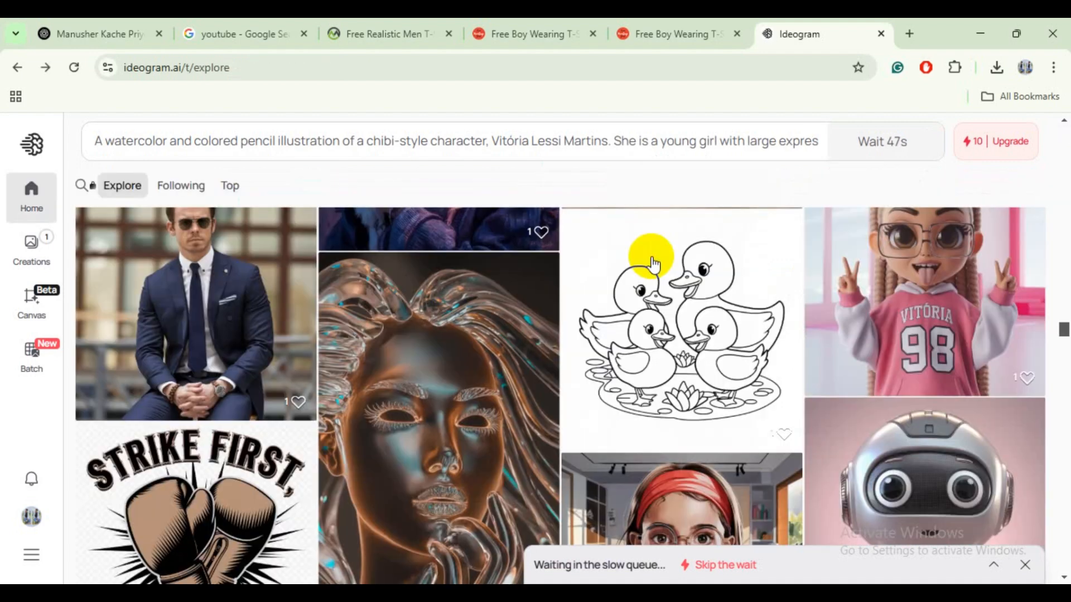
left_click(585, 566)
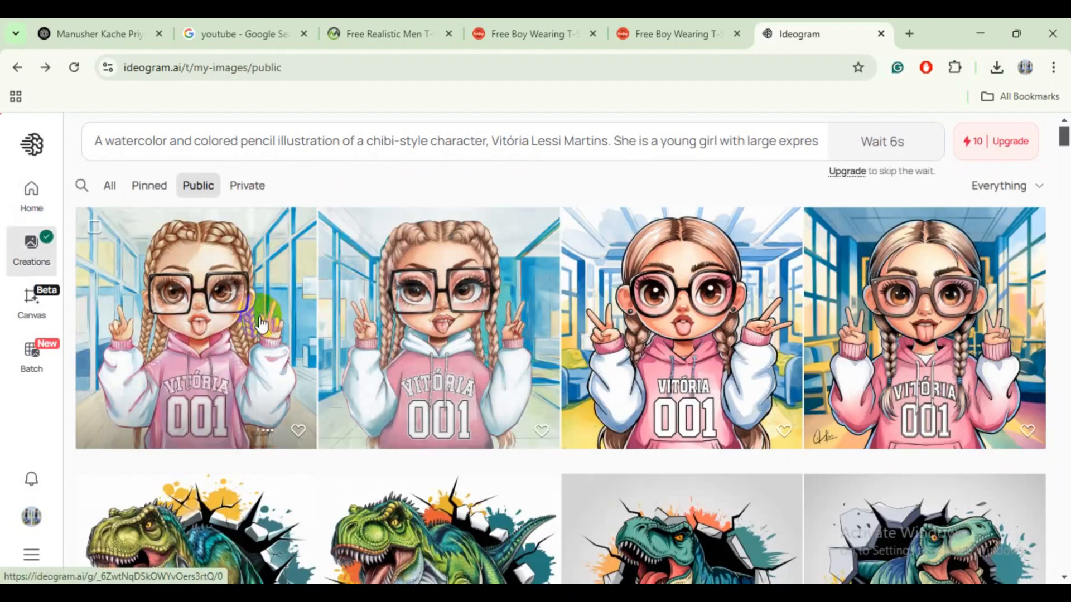
left_click(259, 325)
left_click(871, 369)
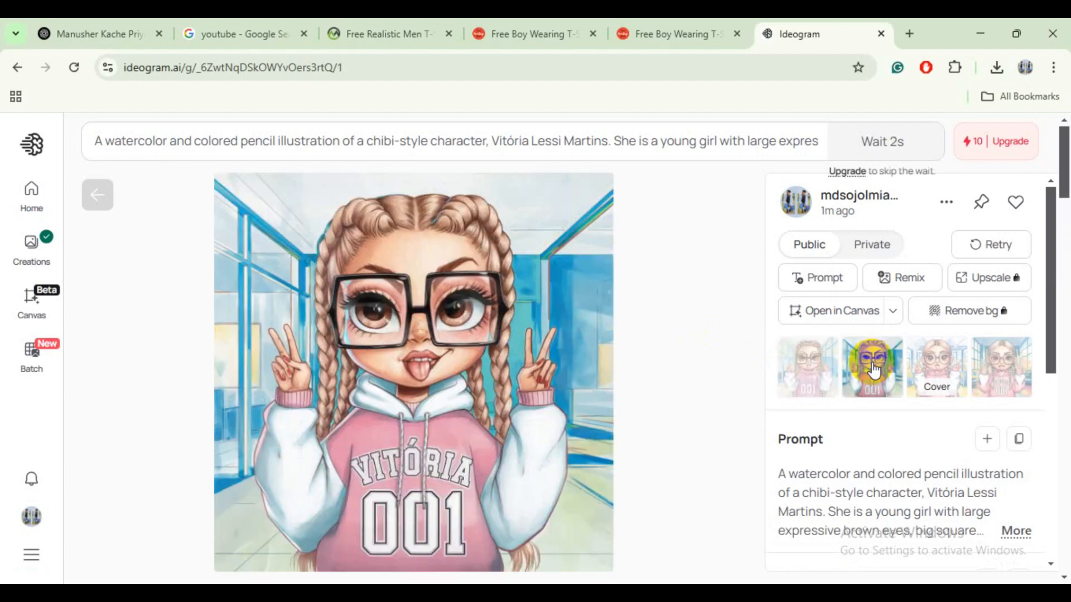
left_click(933, 369)
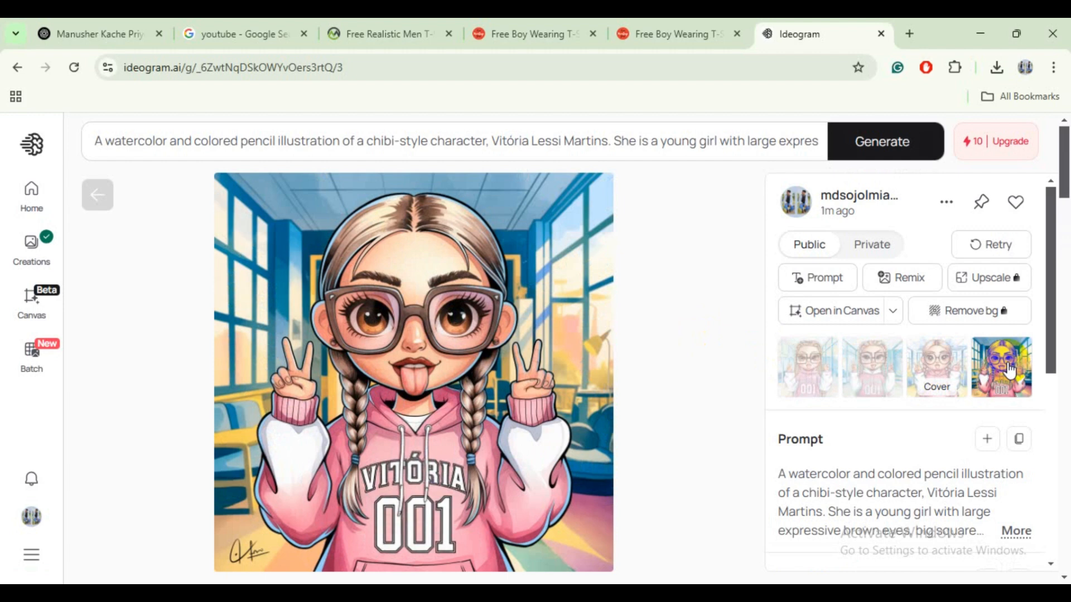
- Download the chosen variant as a JPEG
left_click(944, 203)
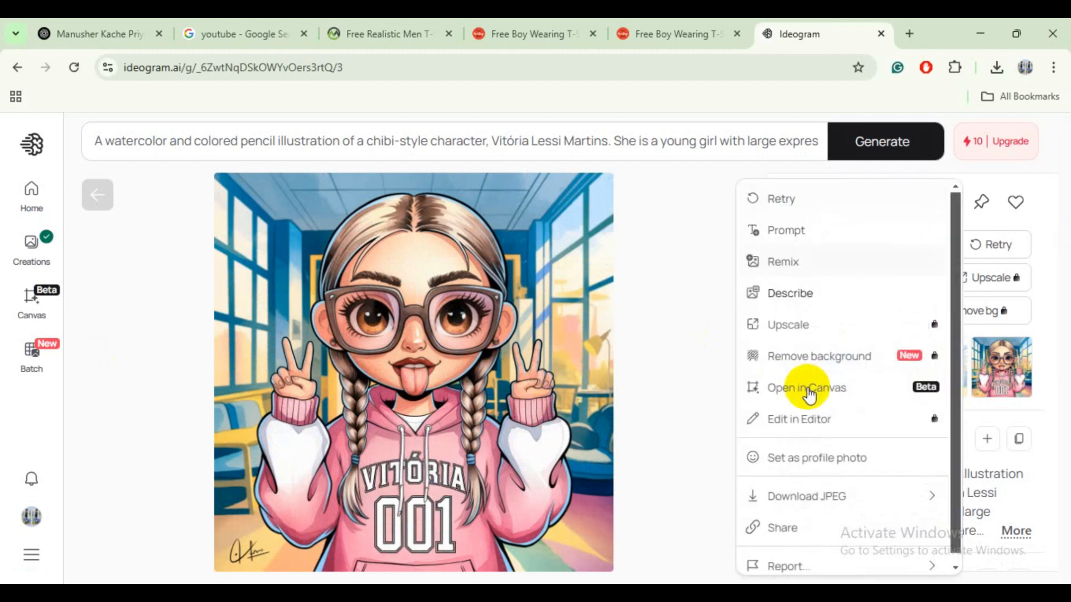
mouse_move(789, 498)
left_click(683, 522)
- Place the downloaded watercolor chibi JPEG from Downloads into the Photoshop page as a linked file
left_click(747, 593)
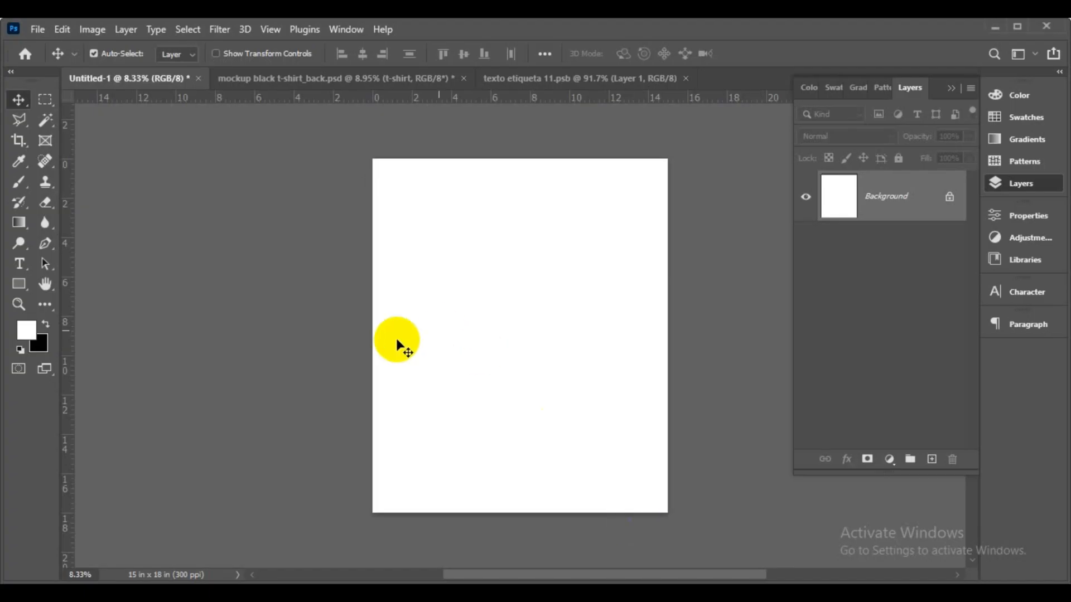
left_click(36, 31)
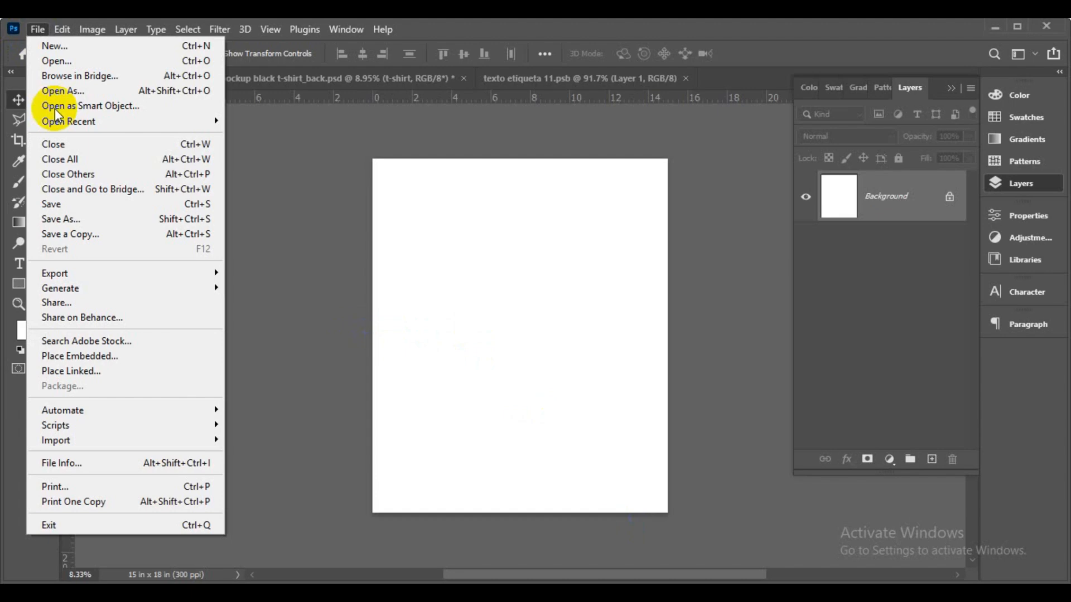
left_click(105, 365)
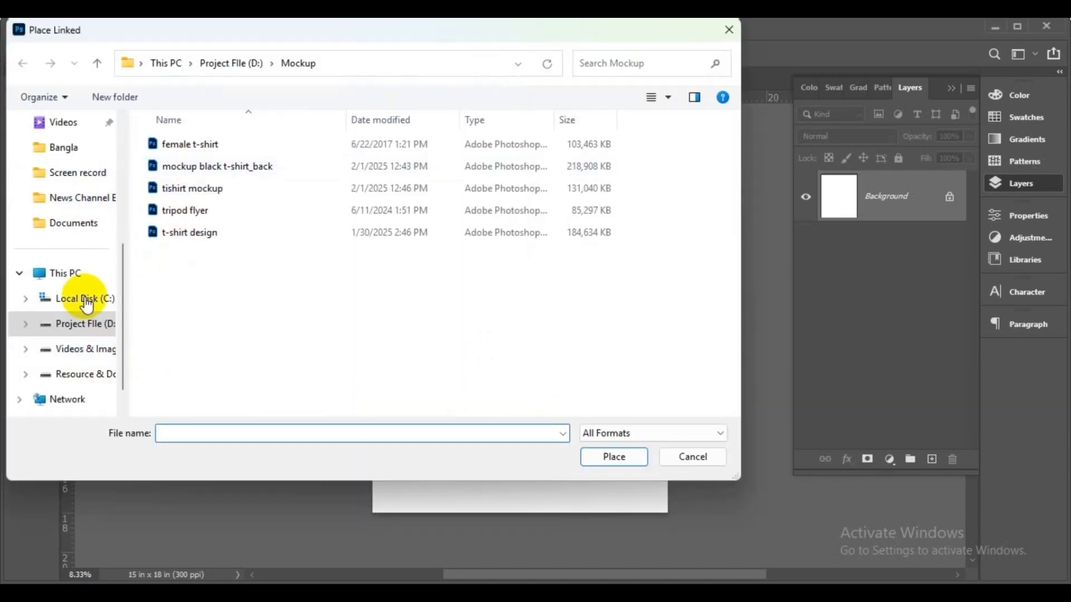
scroll(78, 279, "up", 3)
left_click(74, 252)
left_click(185, 164)
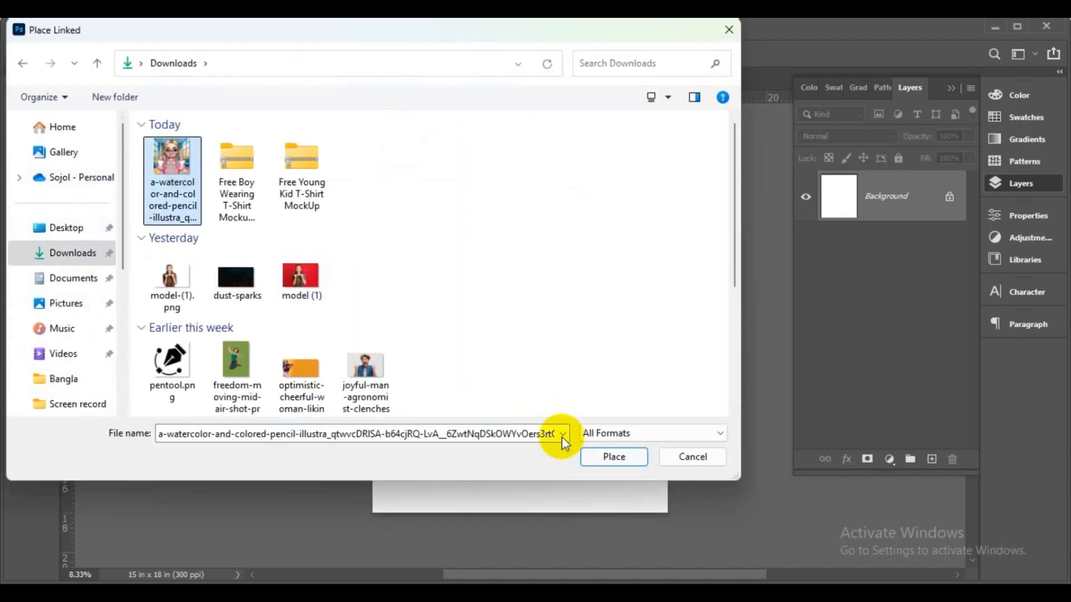
double_click(174, 206)
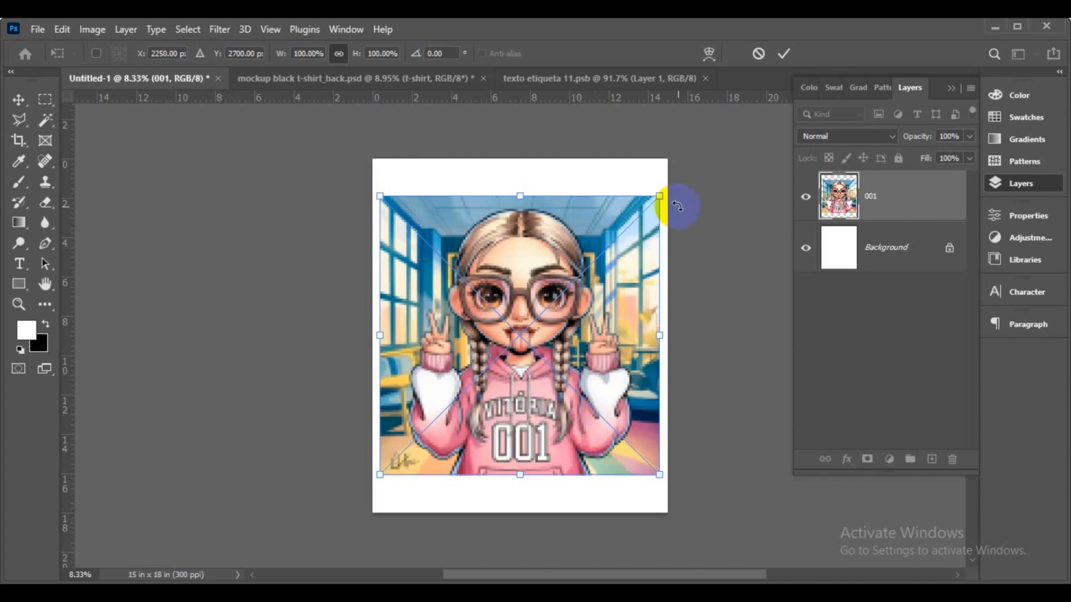
- Enlarge the placed image to cover the whole 15 x 18 in page and commit
left_click_drag(657, 198, 688, 167)
left_click_drag(379, 475, 335, 506)
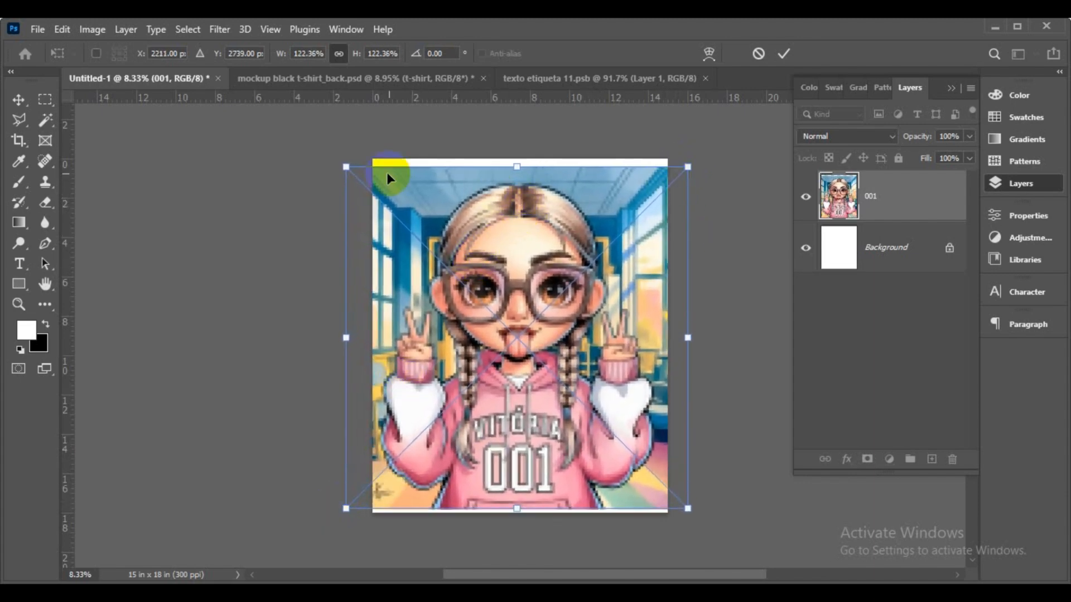
left_click_drag(519, 163, 521, 151)
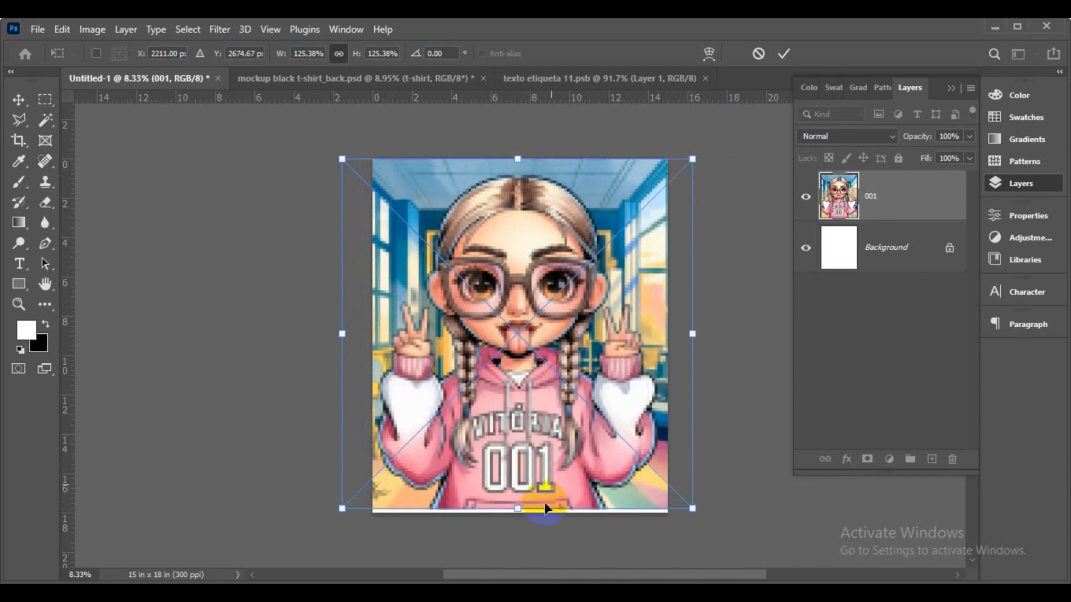
left_click_drag(520, 510, 516, 514)
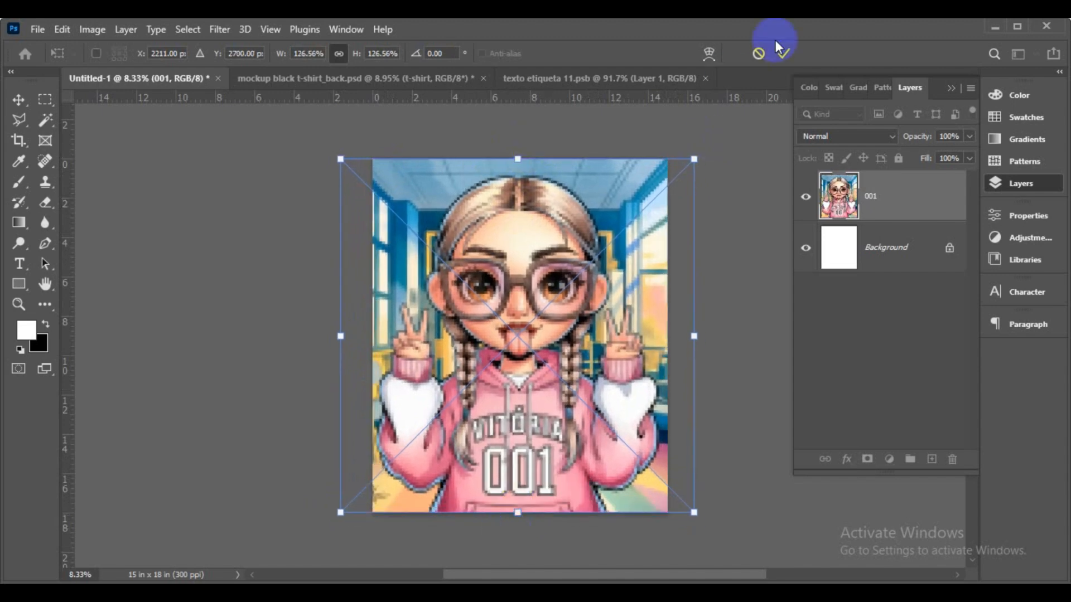
left_click(784, 54)
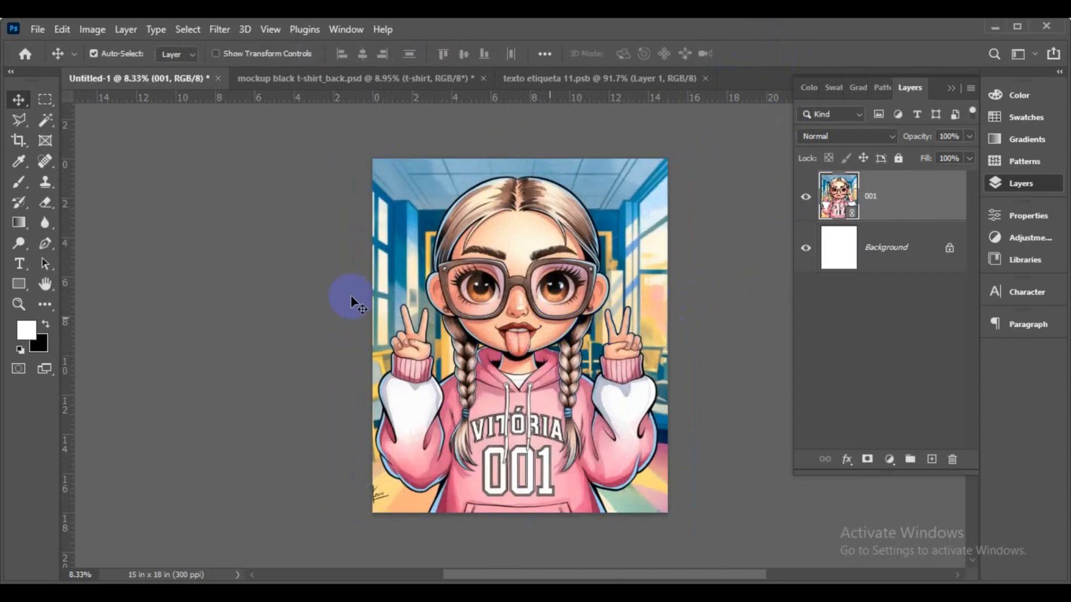
- Switch to the freehand Lasso Tool
left_click(45, 119)
left_click(19, 119)
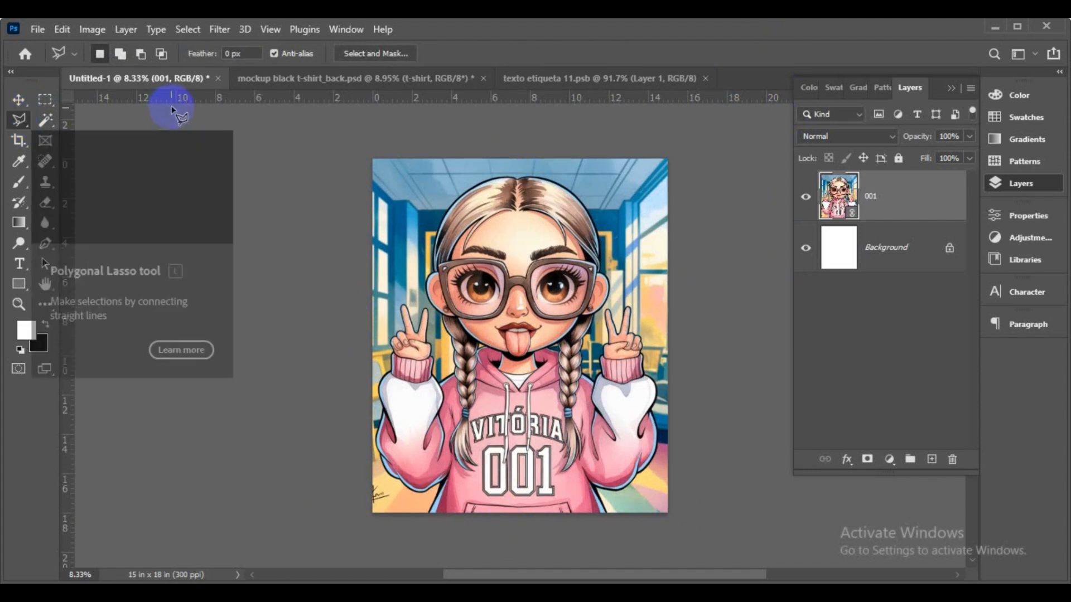
right_click(19, 119)
left_click(88, 124)
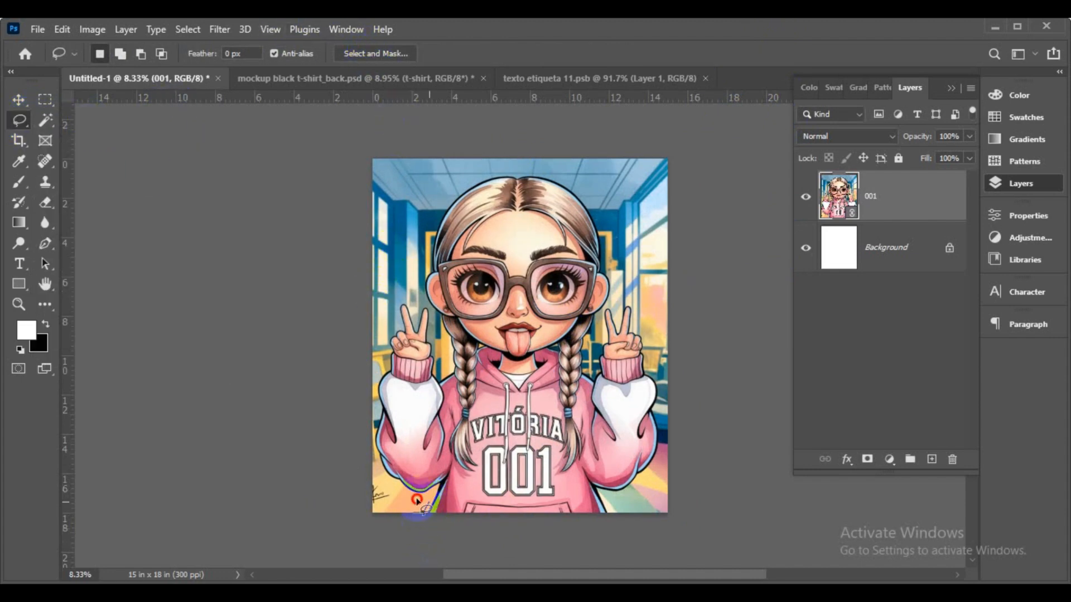
- Draw a rough lasso selection around the chibi girl and open Select and Mask
mouse_move(369, 404)
left_mouse_down()
mouse_move(397, 287)
mouse_move(442, 192)
mouse_move(473, 164)
mouse_move(572, 169)
mouse_move(607, 193)
mouse_move(629, 290)
left_mouse_up()
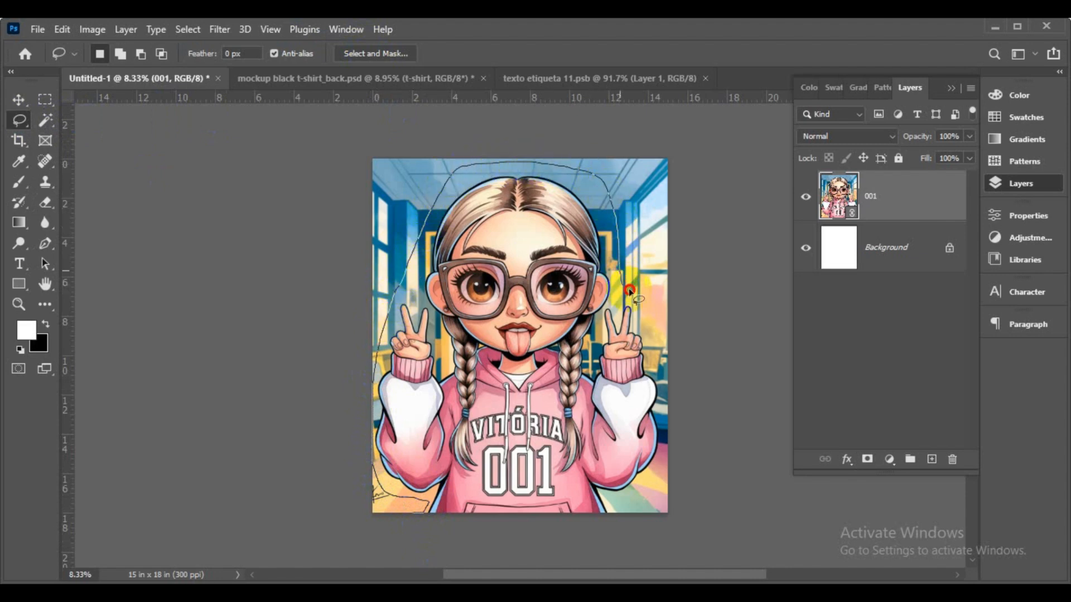
mouse_move(666, 357)
left_mouse_down()
mouse_move(665, 443)
mouse_move(651, 498)
mouse_move(615, 513)
left_mouse_up()
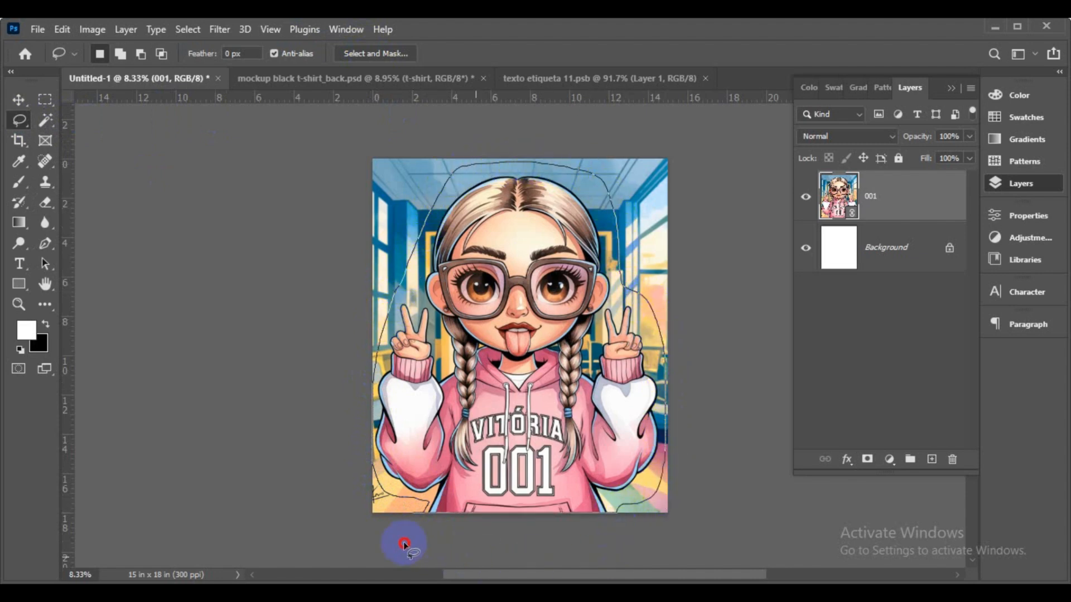
left_click_drag(404, 544, 403, 540)
left_click(356, 52)
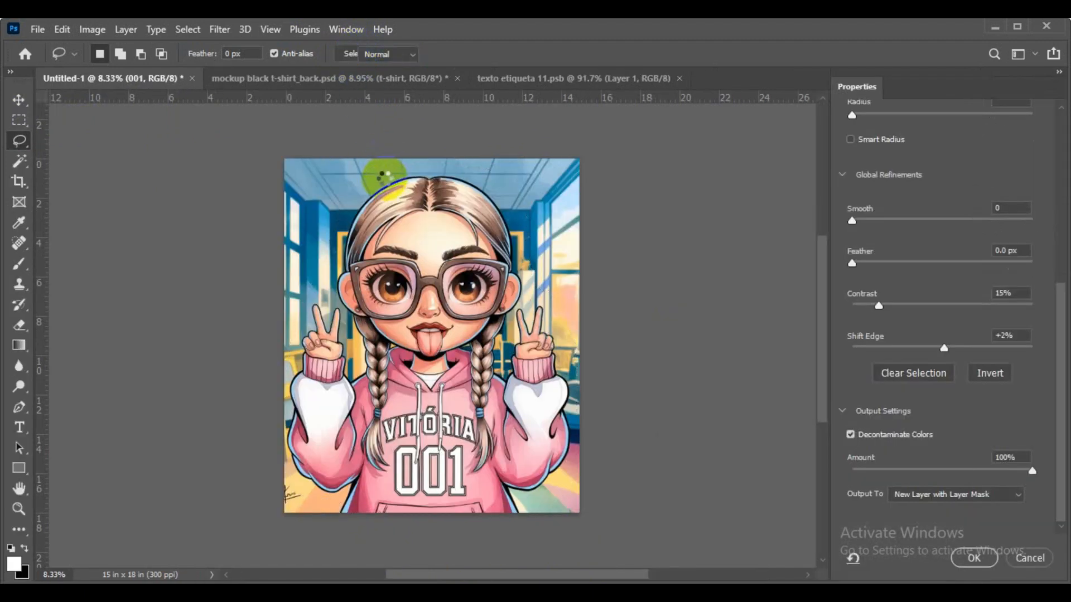
- Set the mask preview to Overlay and run Select Subject on the girl
scroll(899, 312, "up", 6)
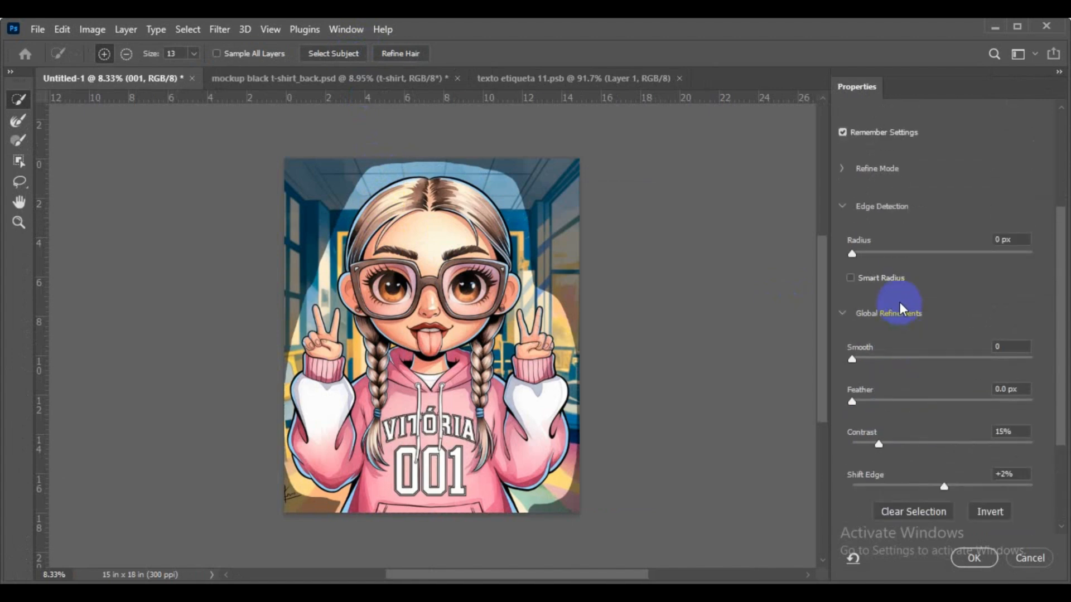
left_click(906, 160)
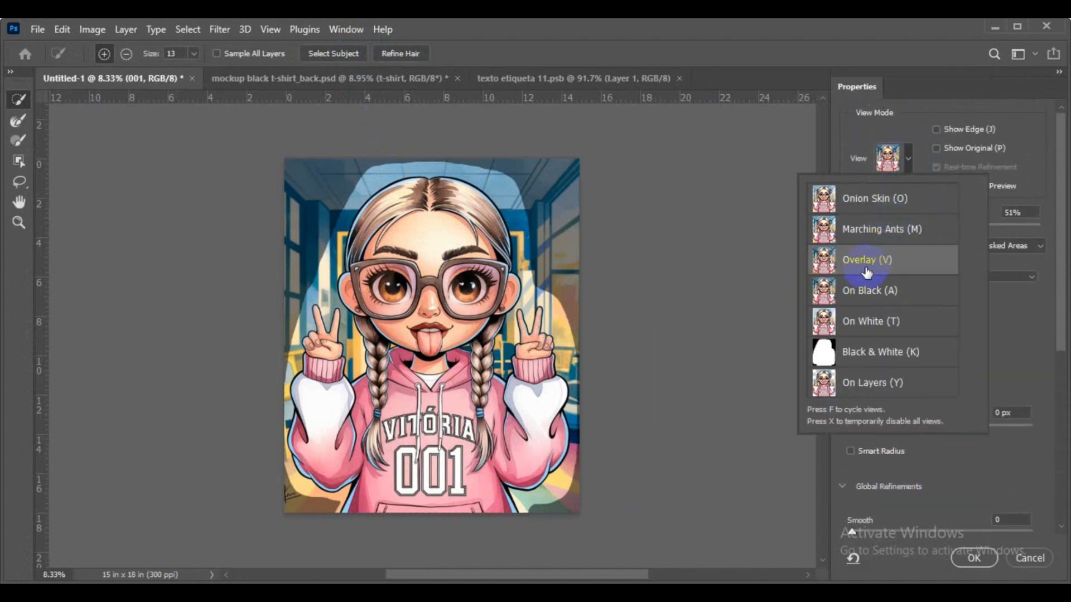
left_click(905, 157)
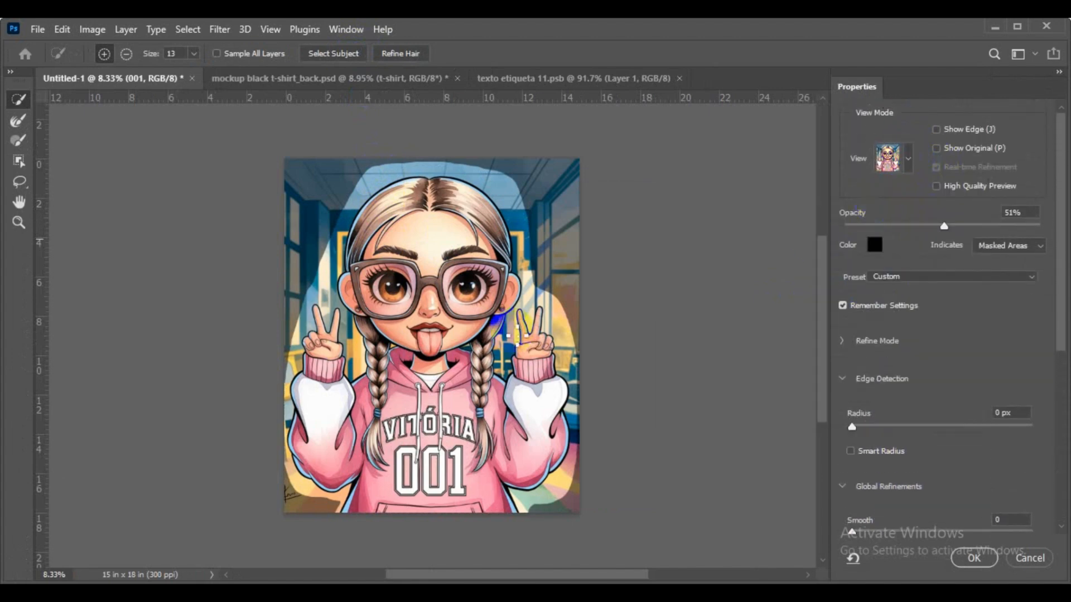
left_click(333, 55)
left_click(478, 246)
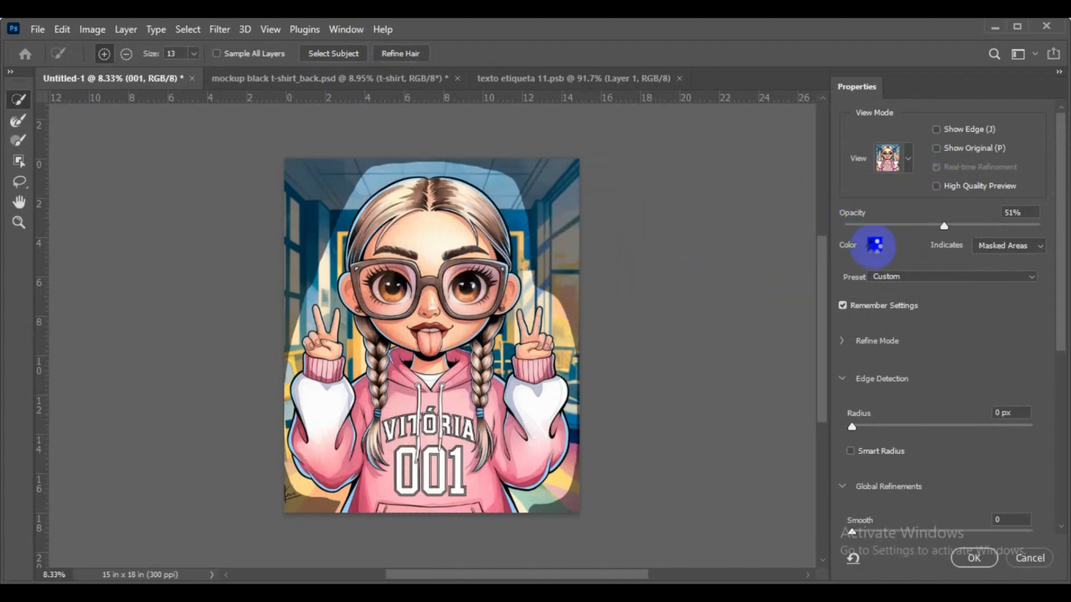
- Change the overlay preview colour to bright red
left_click(874, 245)
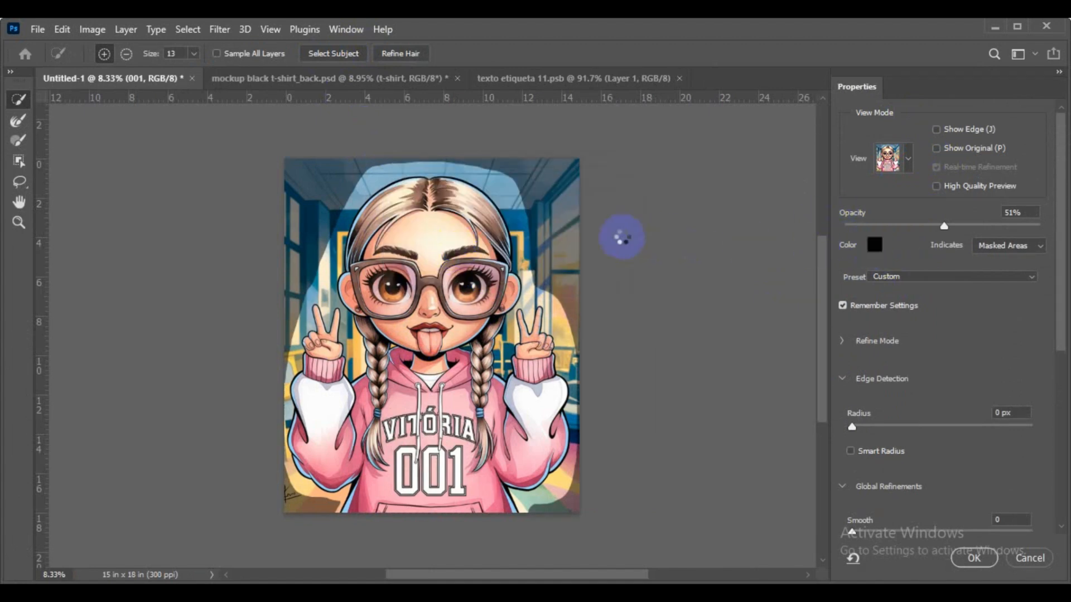
left_click(645, 292)
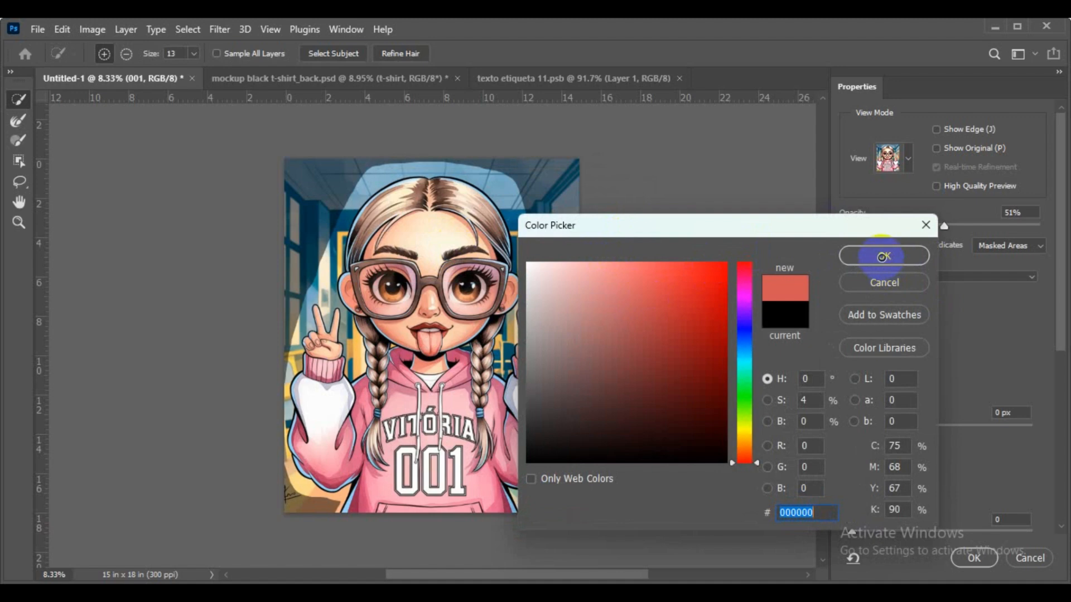
left_click(709, 283)
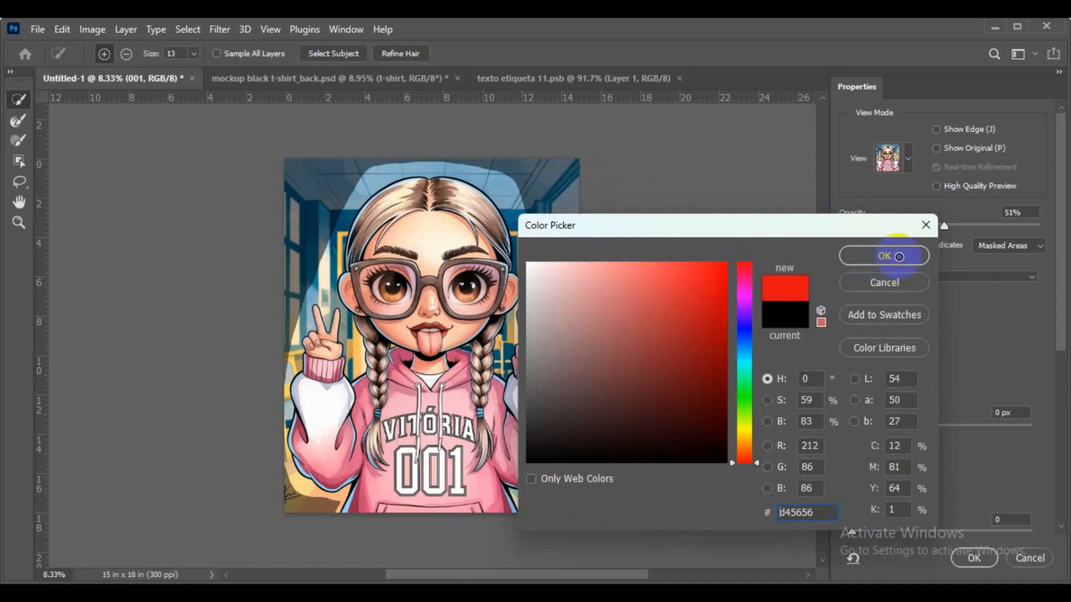
left_click(848, 259)
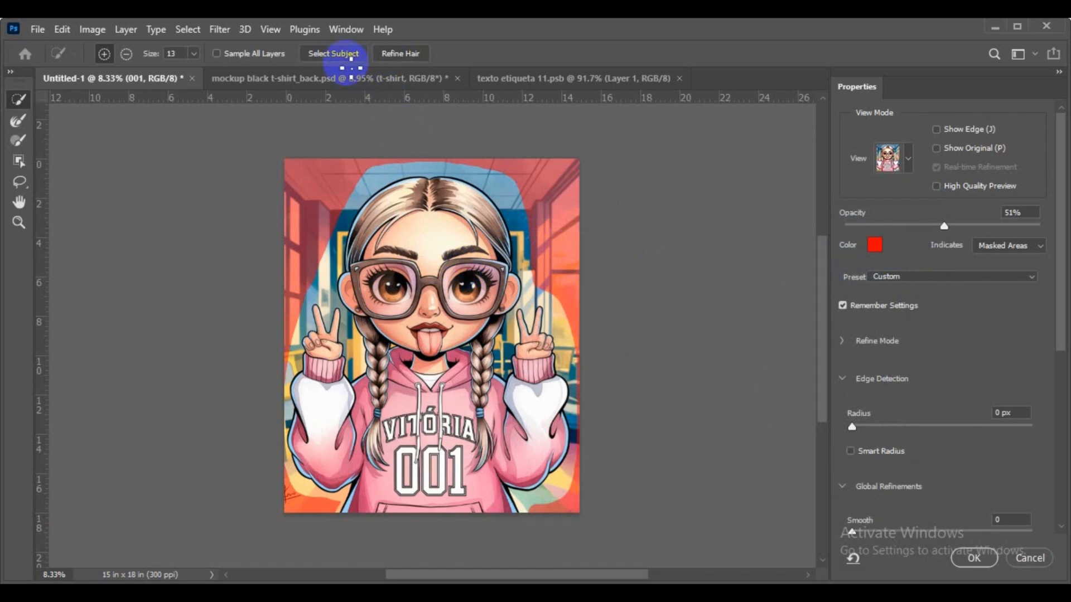
- Run Select Subject again and output the cut-out as a layer mask
left_click(334, 53)
left_click(334, 53)
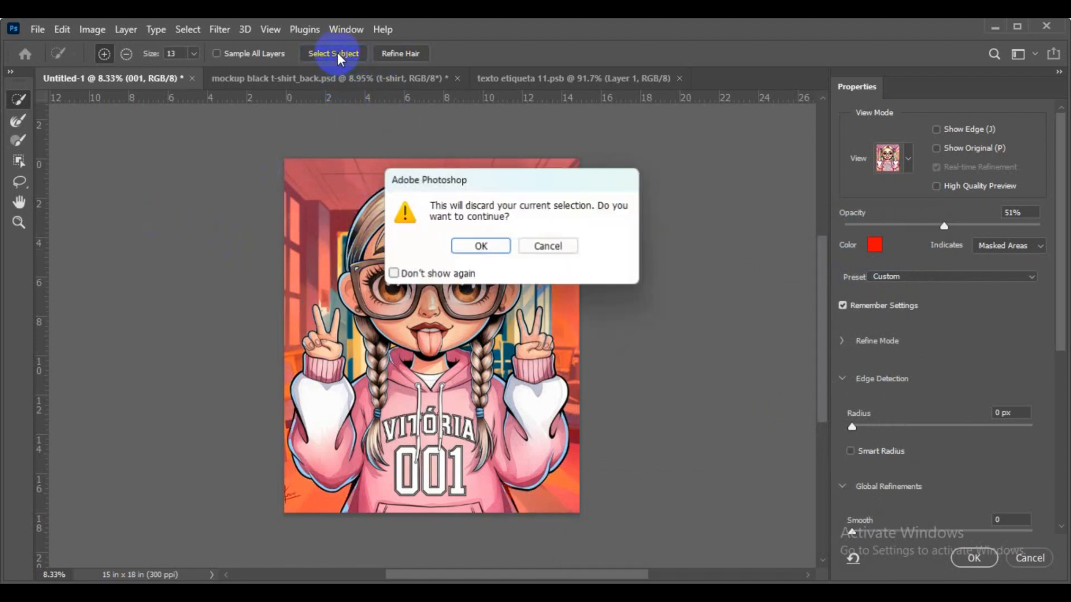
left_click(477, 244)
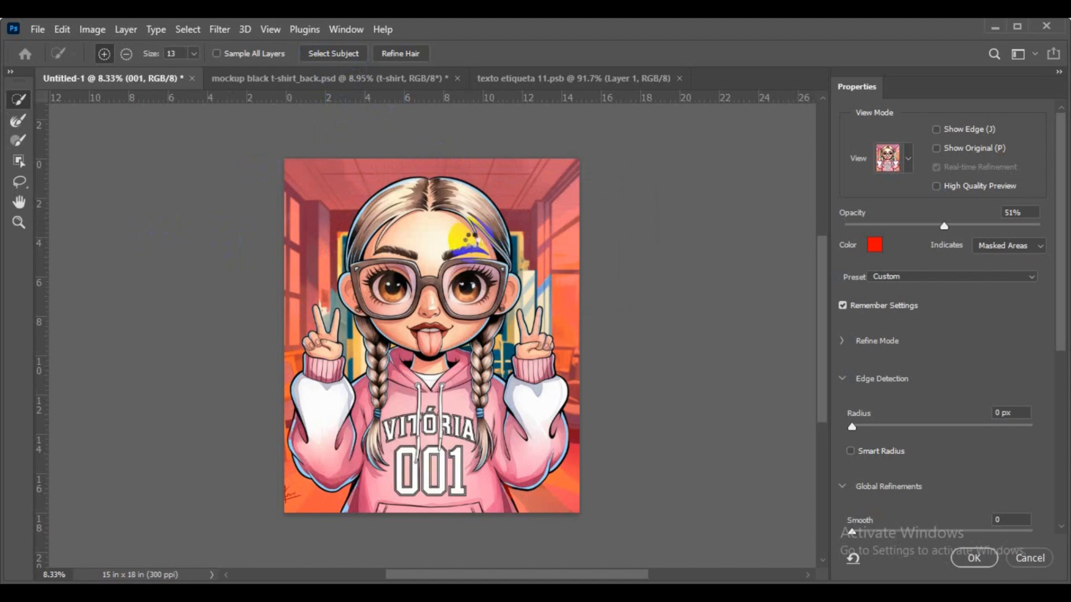
left_click(973, 558)
- Add a bright red Solid Color fill layer above the Background layer
left_click(1020, 184)
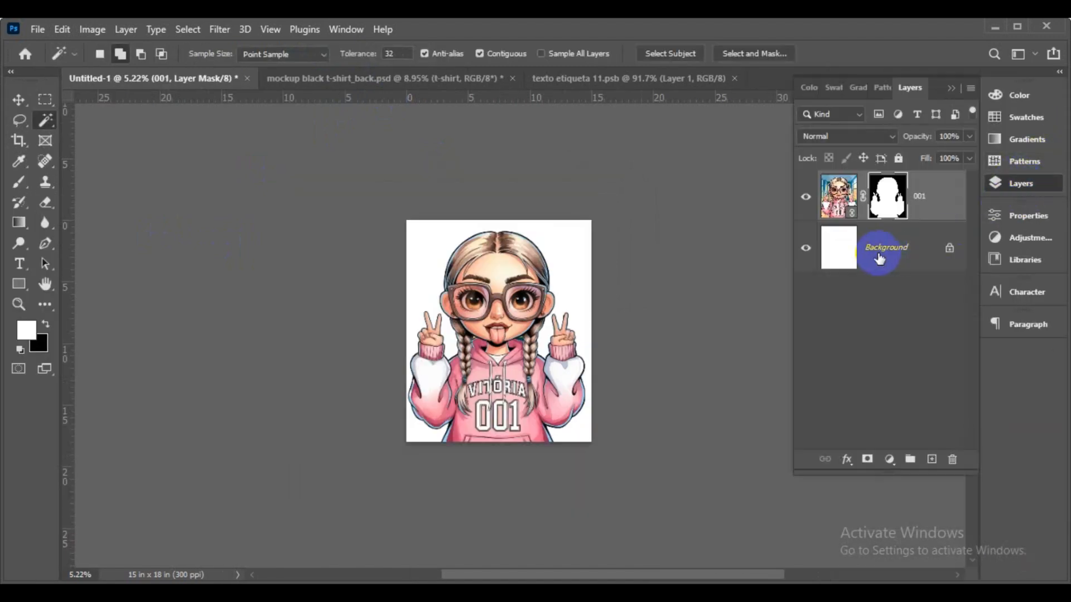
left_click(877, 256)
left_click(889, 459)
left_click(913, 187)
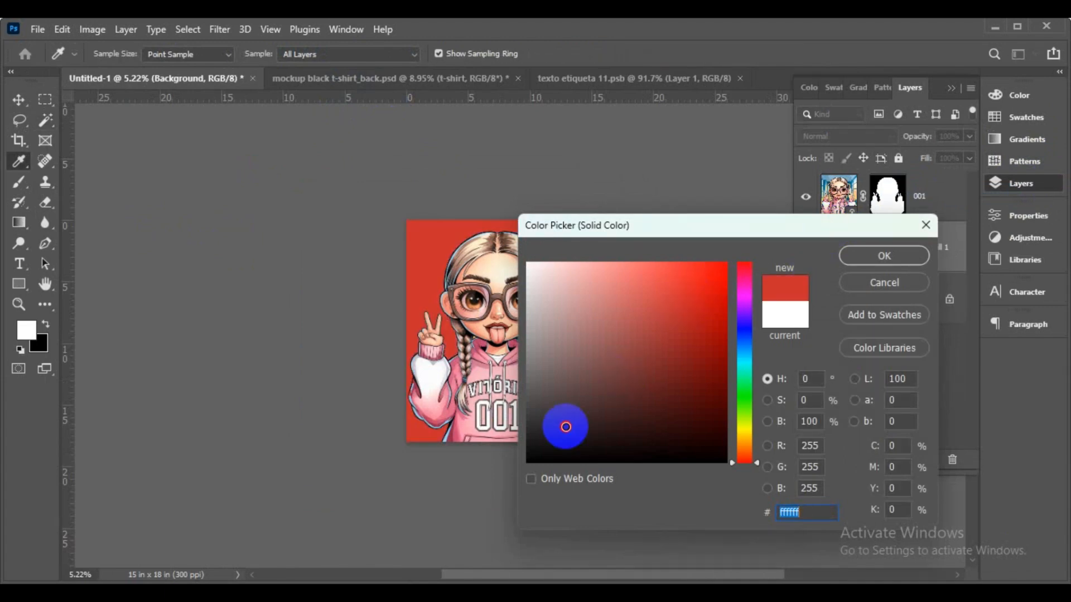
left_click(503, 468)
mouse_move(528, 460)
left_mouse_down()
mouse_move(925, 227)
mouse_move(555, 219)
mouse_move(699, 227)
left_mouse_up()
left_click(878, 255)
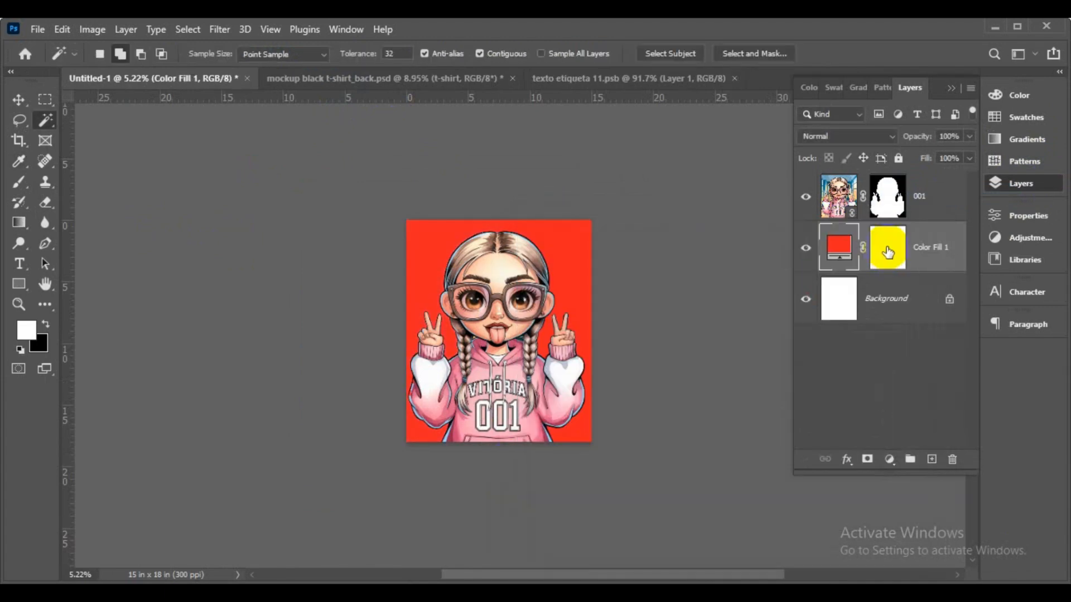
- Select the 001 layer mask and bring up Filter > Other > Minimum
left_click(891, 211)
left_click(219, 29)
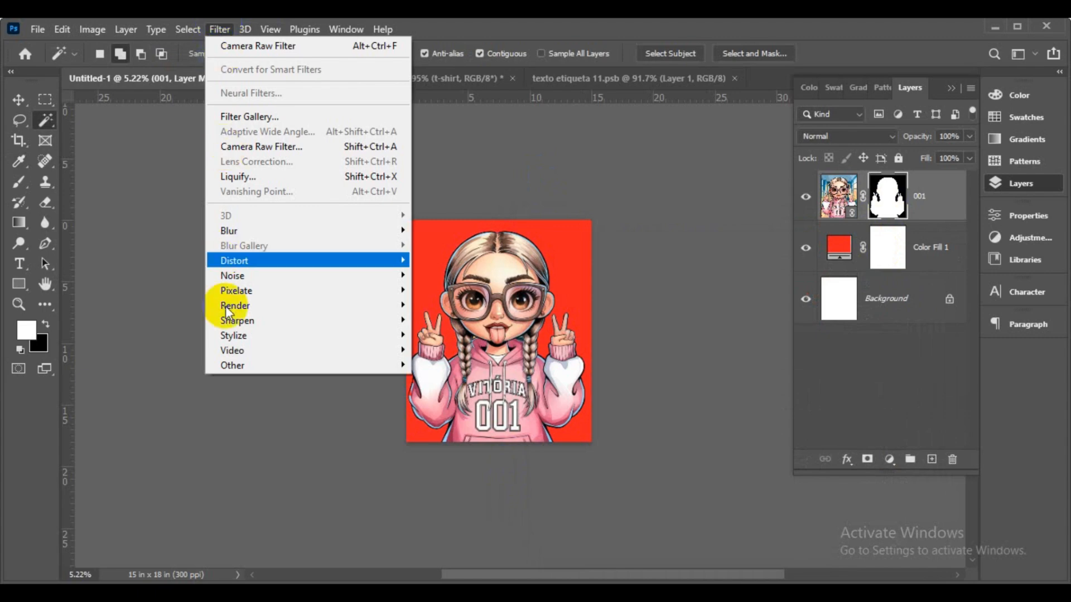
mouse_move(283, 371)
left_click(446, 425)
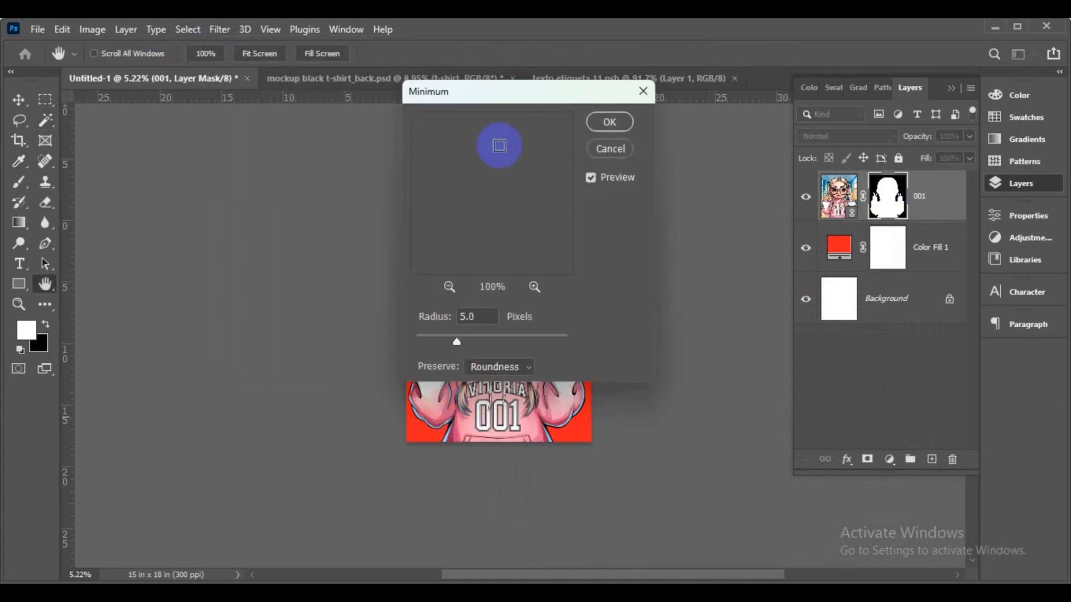
- Apply the Minimum filter with a 0.7-pixel radius to the girl's mask
left_click_drag(539, 92, 778, 90)
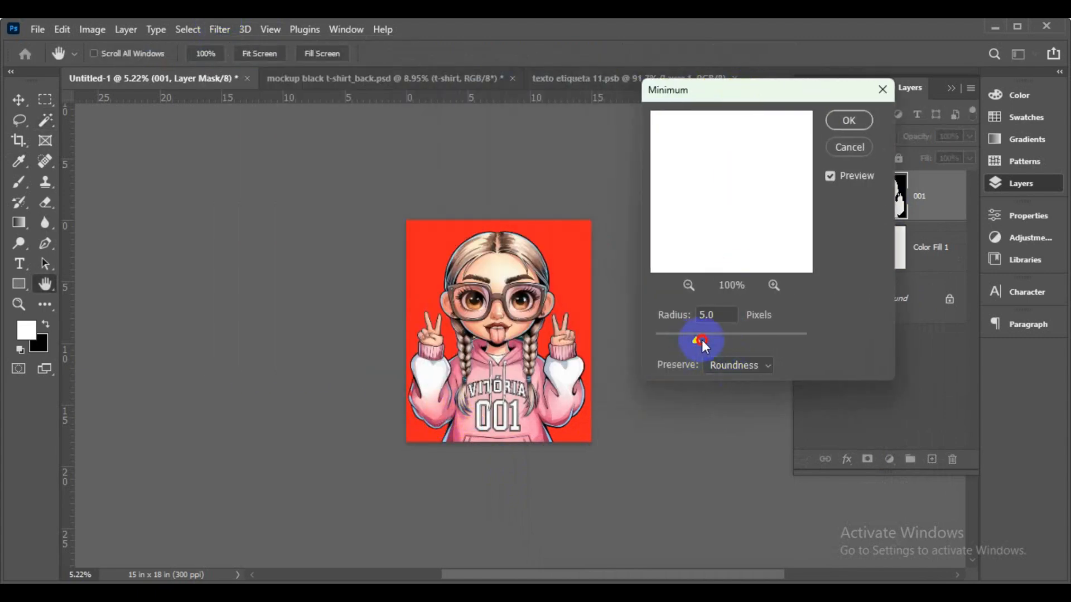
left_click_drag(696, 344, 659, 340)
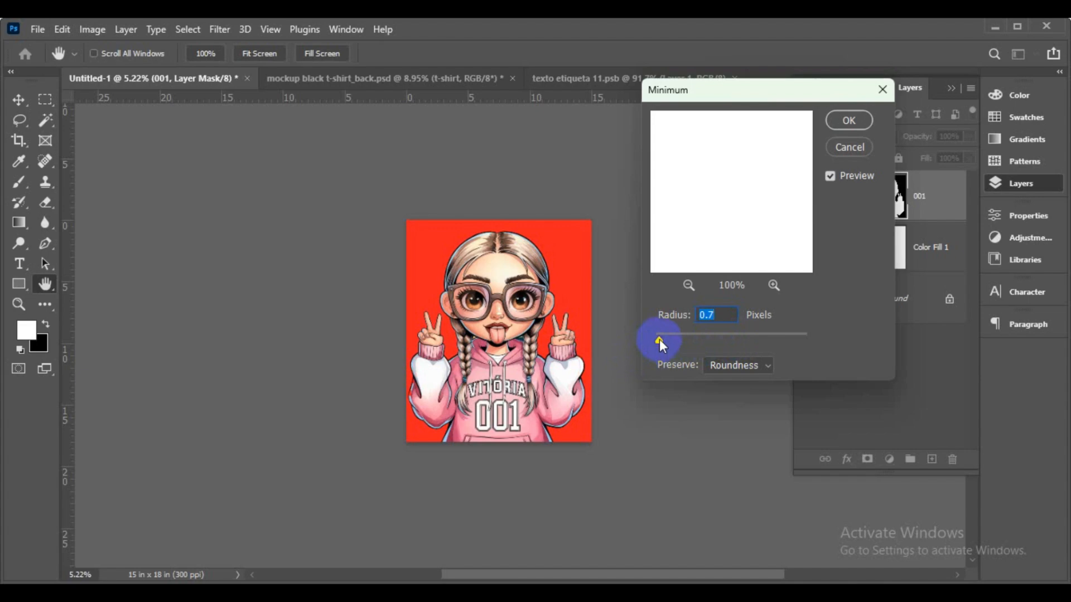
left_click(848, 120)
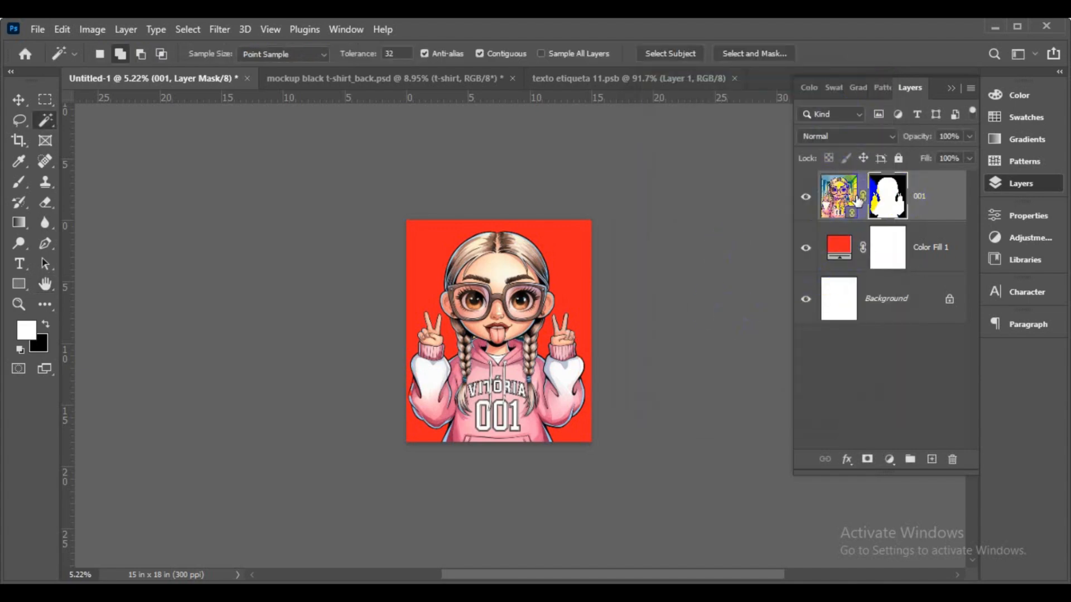
- Try converting layer 001 to layers, then undo that conversion
left_click(840, 184)
right_click(842, 177)
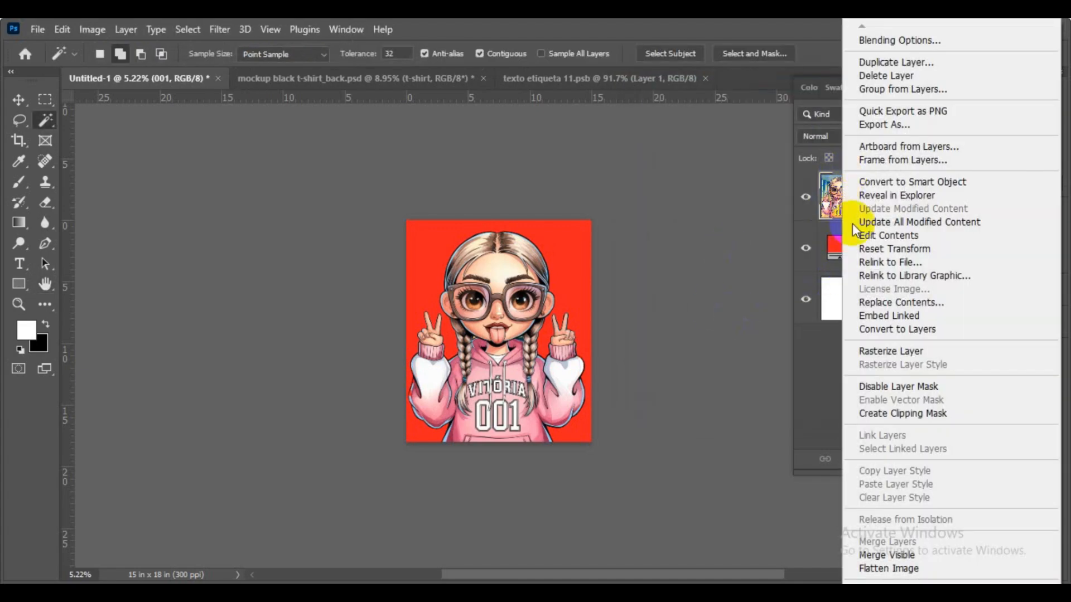
left_click(880, 333)
left_click(554, 246)
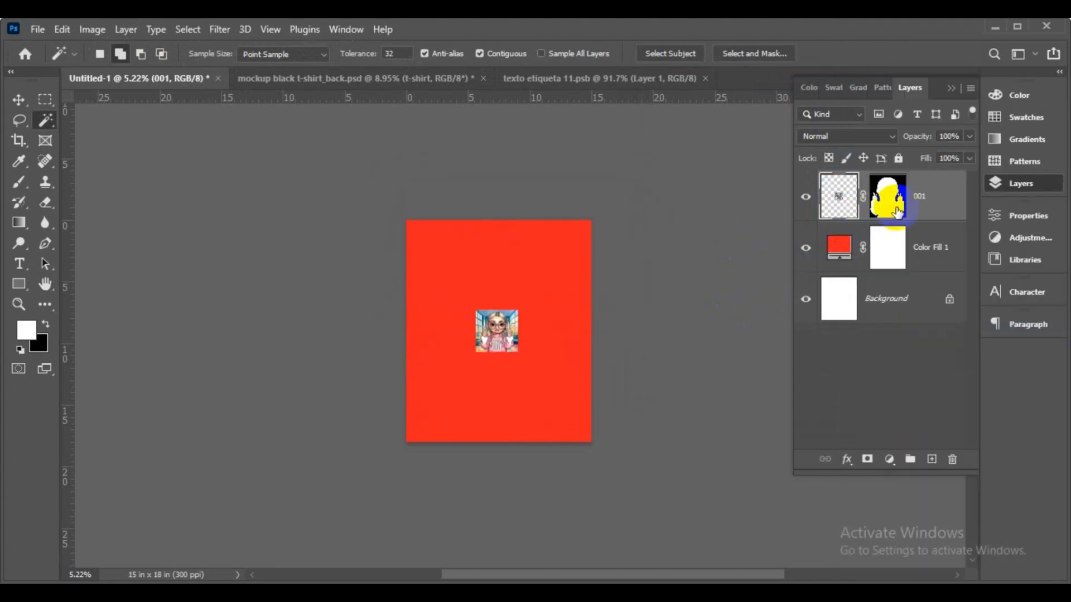
key("ctrl+z")
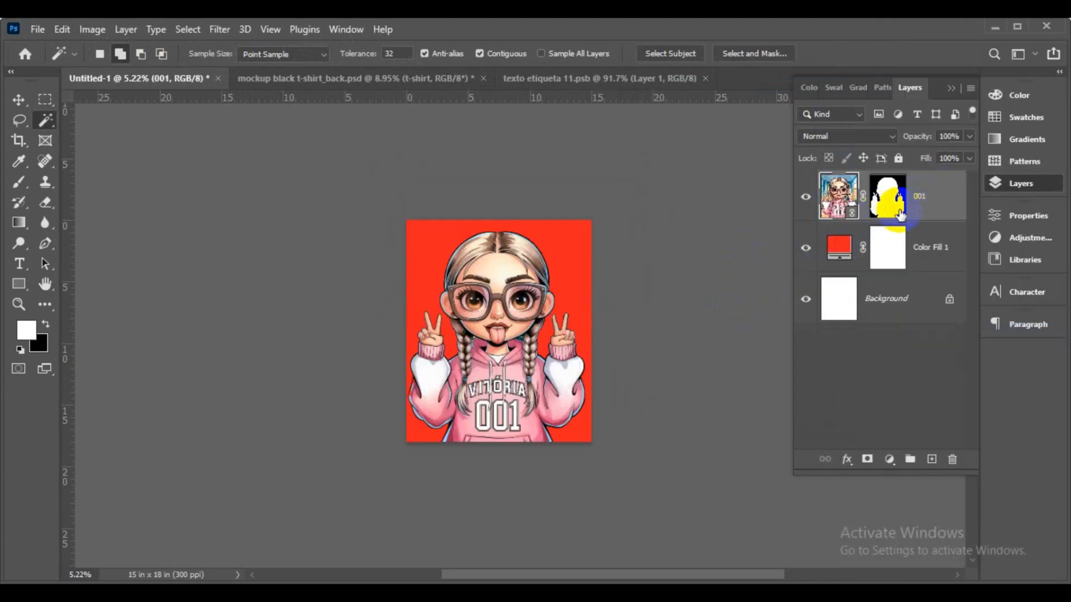
- Convert the masked 001 layer to a smart object, then bring up female t-shirt.psd
left_click(900, 216)
right_click(948, 180)
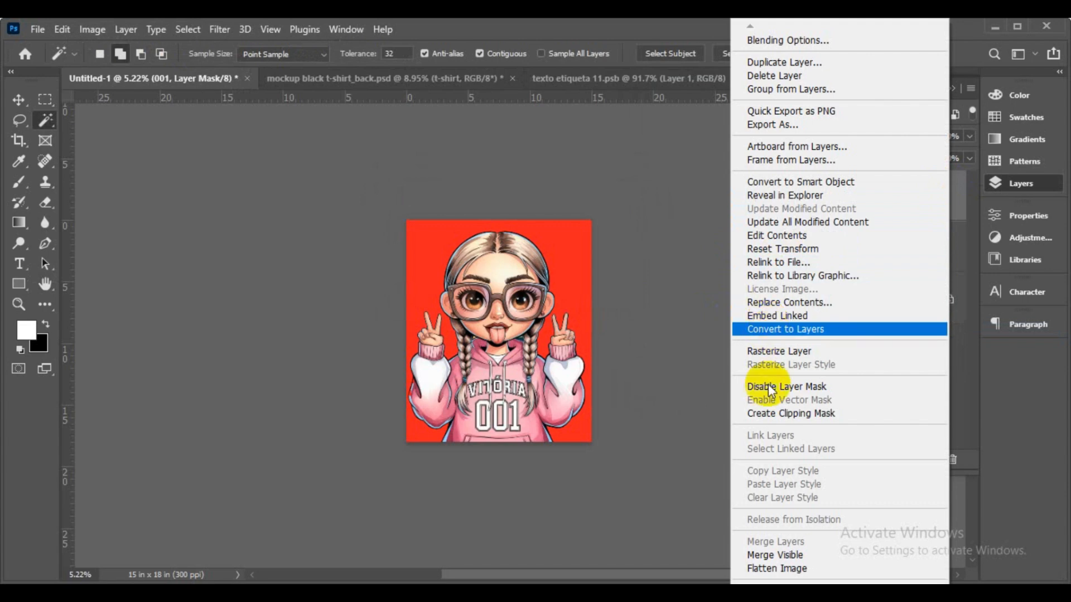
left_click(766, 180)
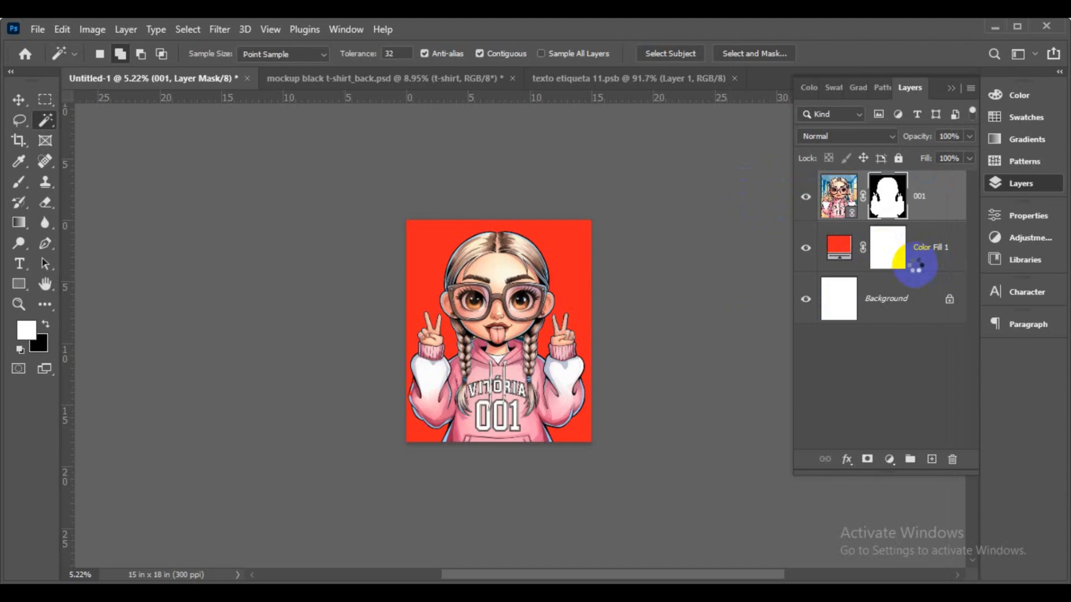
left_click(930, 246)
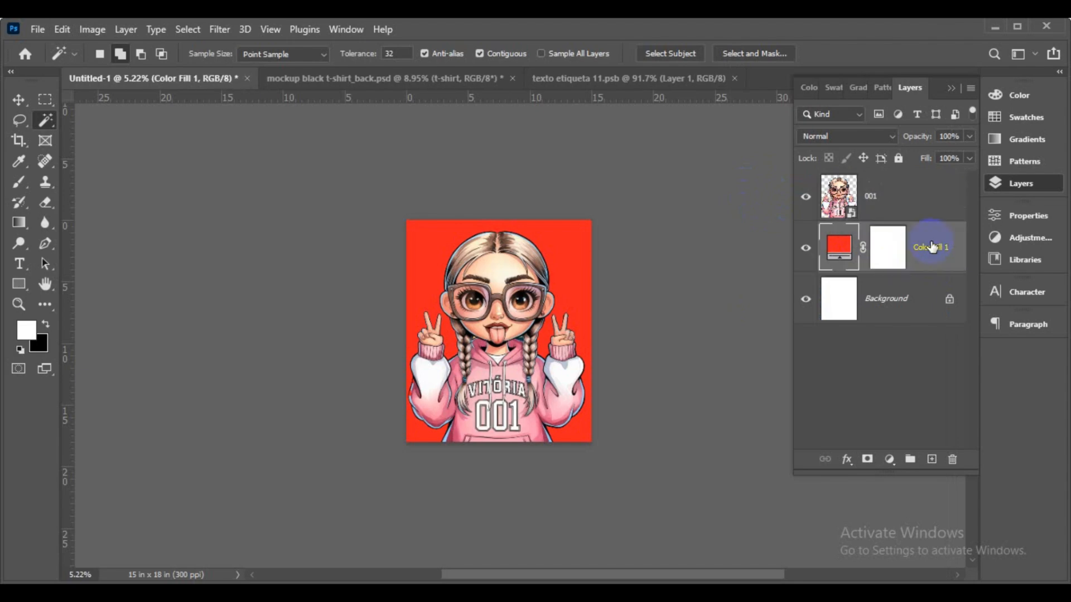
left_click(1020, 184)
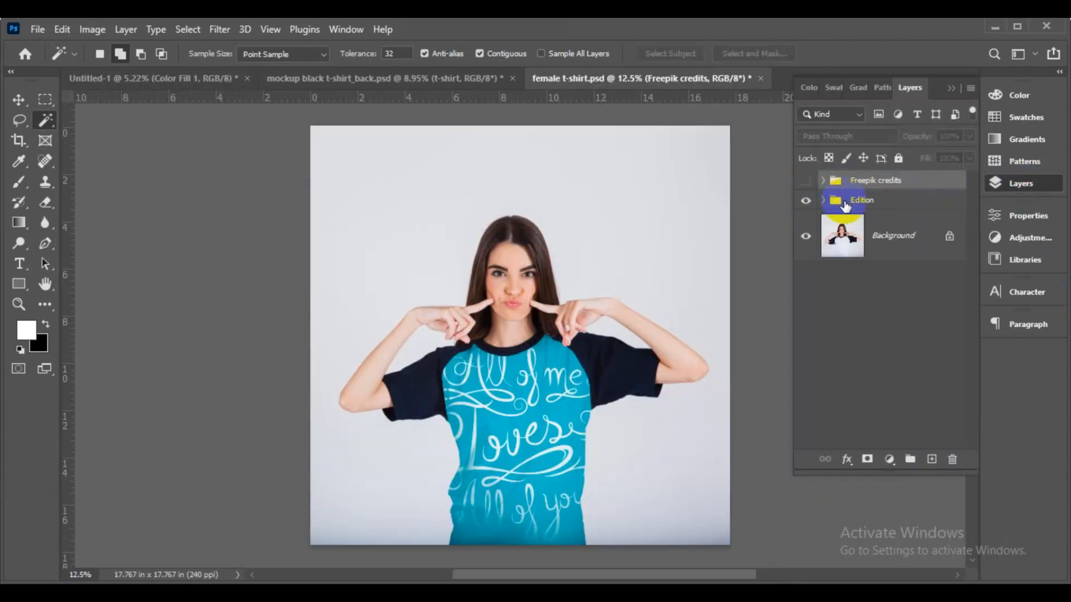
- Expand the Edition and Tshirt groups and check the Color Tshirt and lettering layers
left_click(823, 199)
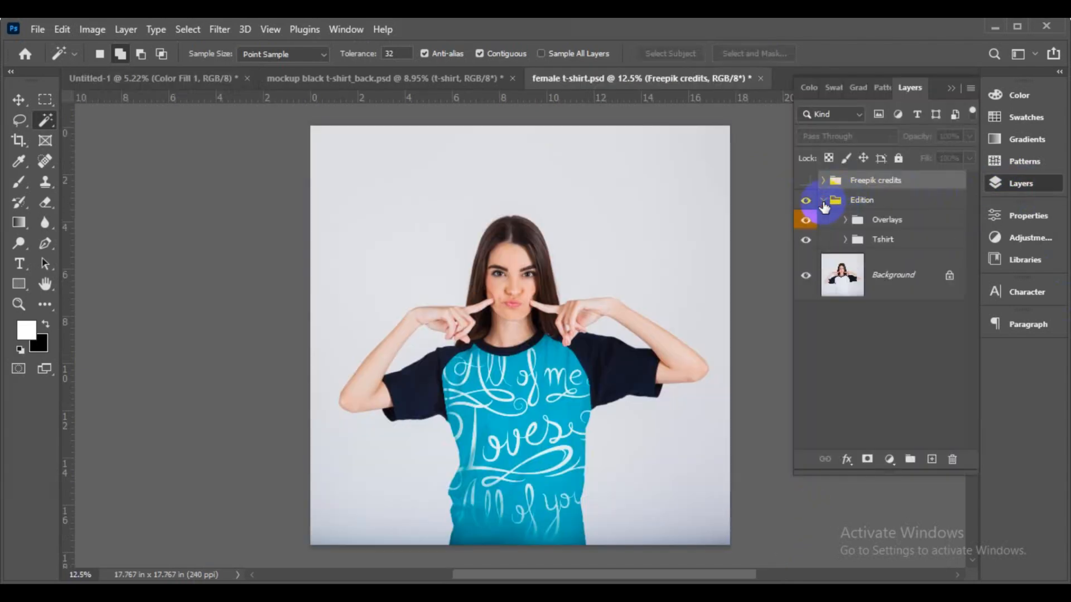
left_click(845, 240)
left_click(923, 345)
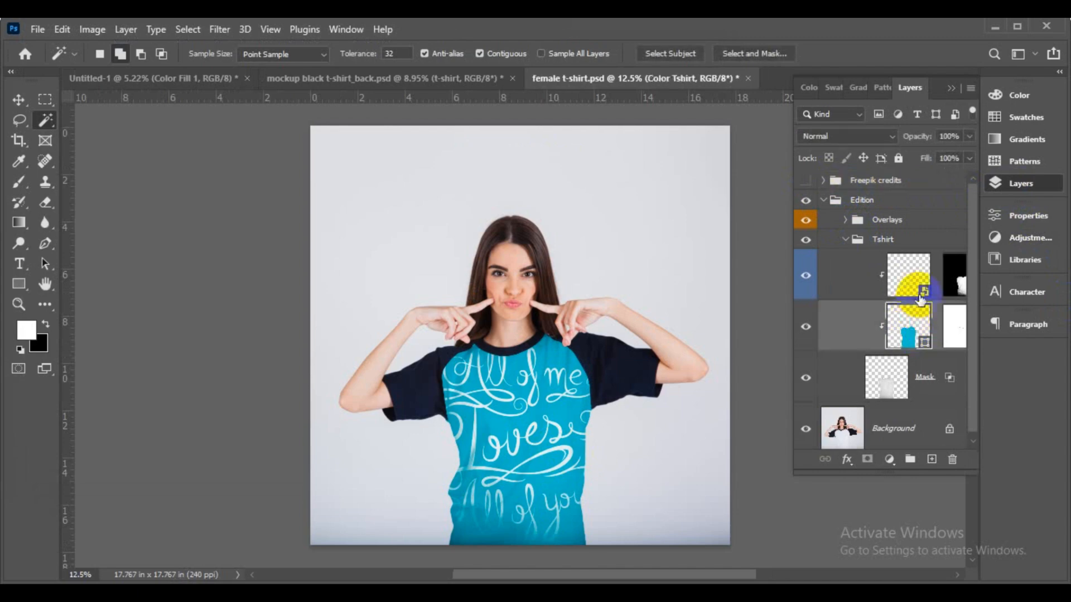
left_click(805, 332)
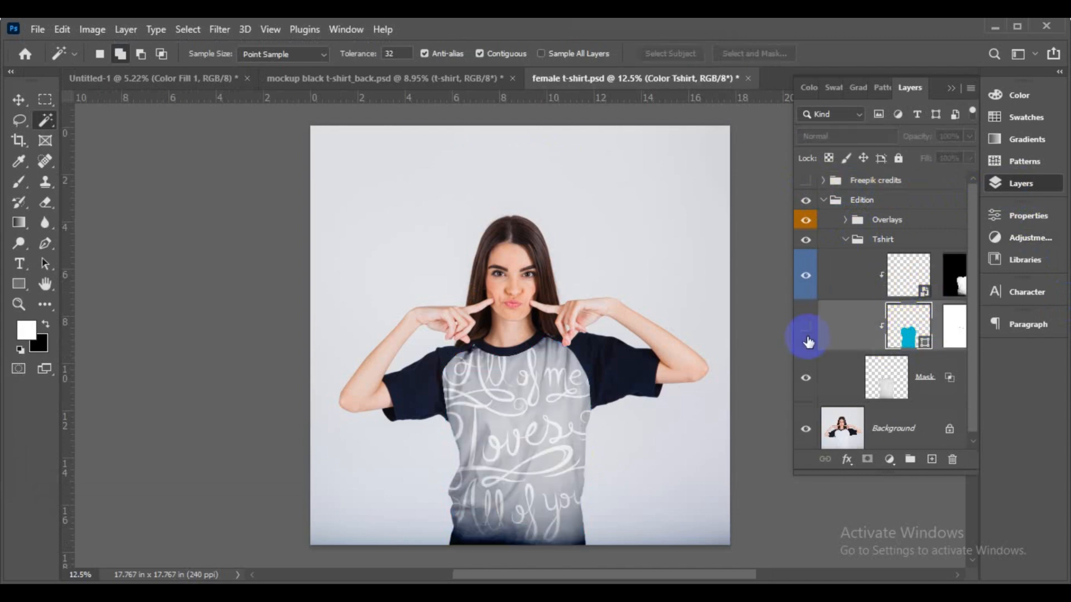
left_click(806, 331)
left_click(807, 279)
left_click(808, 279)
- Open Design here, hide the area design and Your design layers, then select layer 001 in Untitled-1
double_click(912, 273)
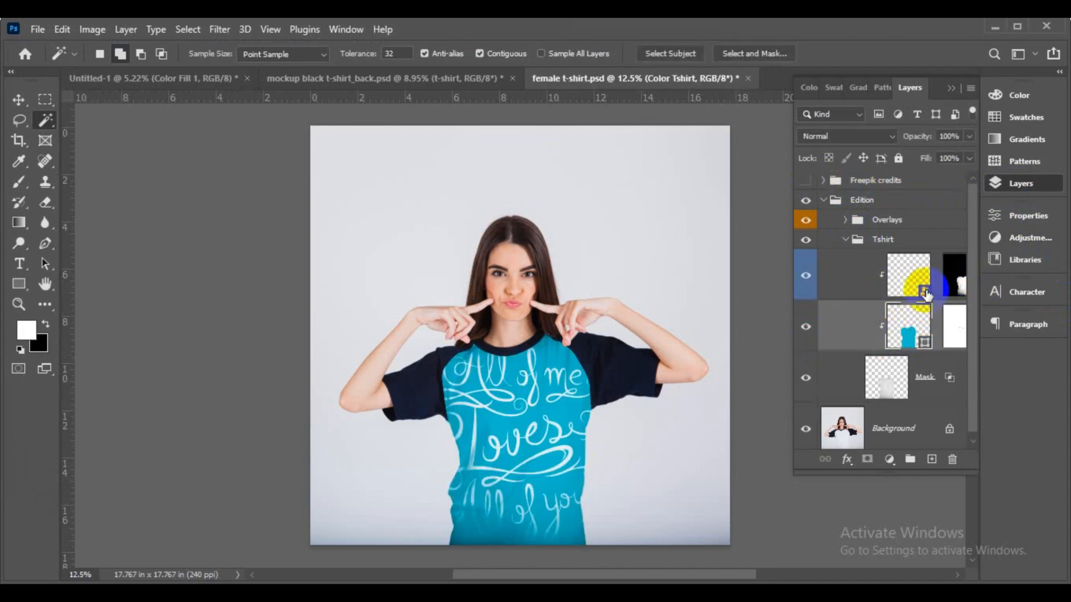
left_click(806, 273)
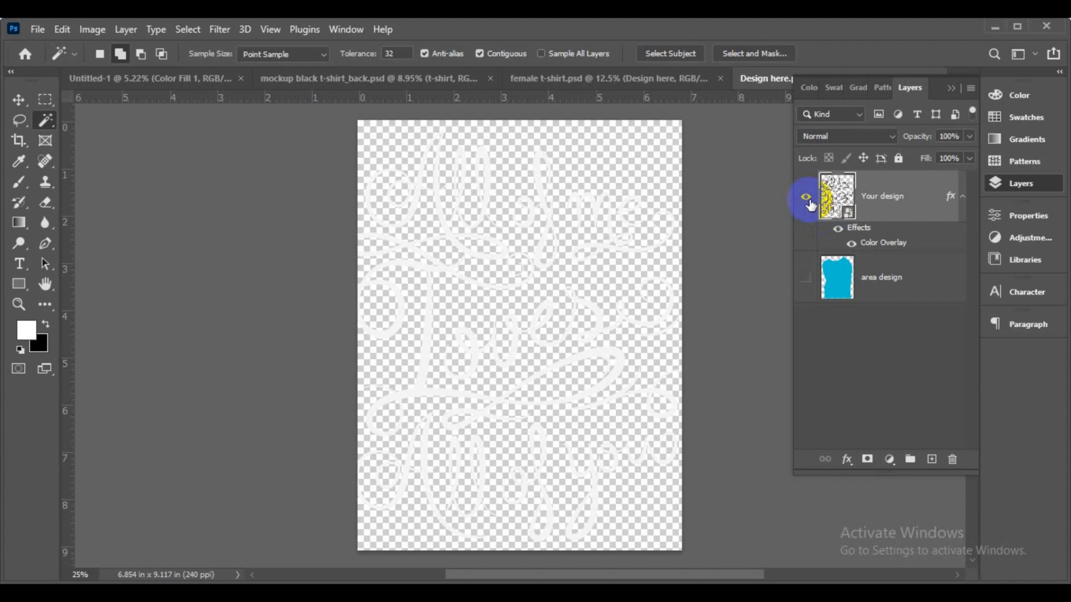
left_click(965, 198)
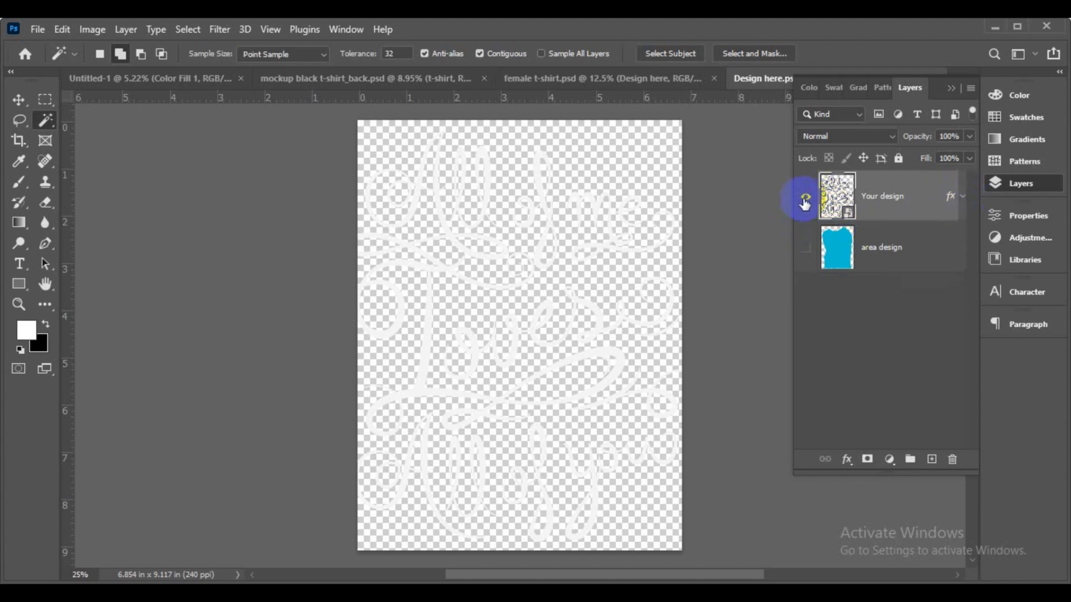
left_click(804, 198)
left_click(805, 248)
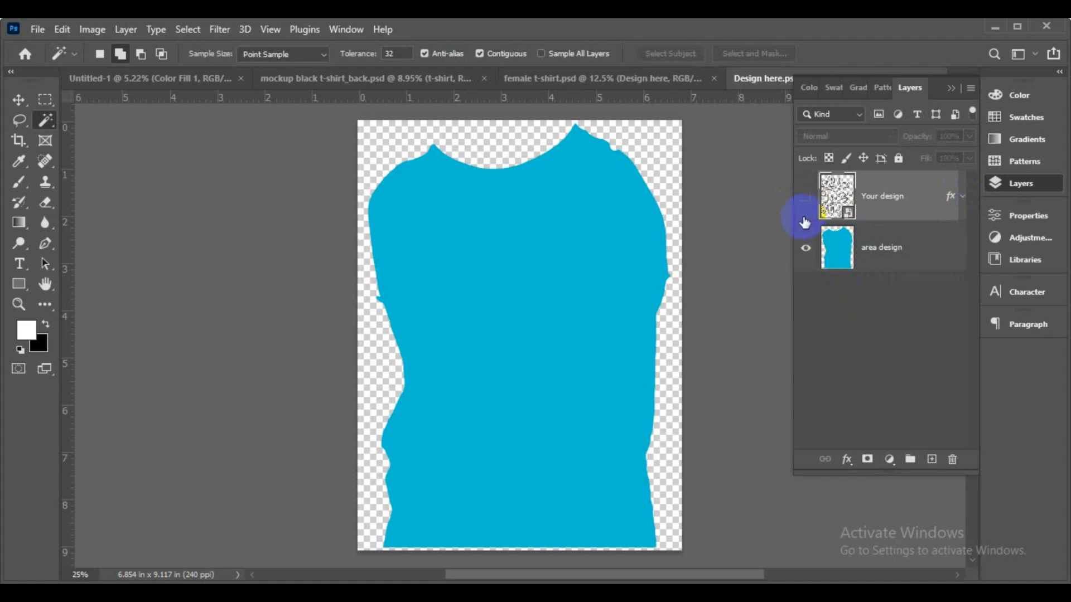
left_click(805, 248)
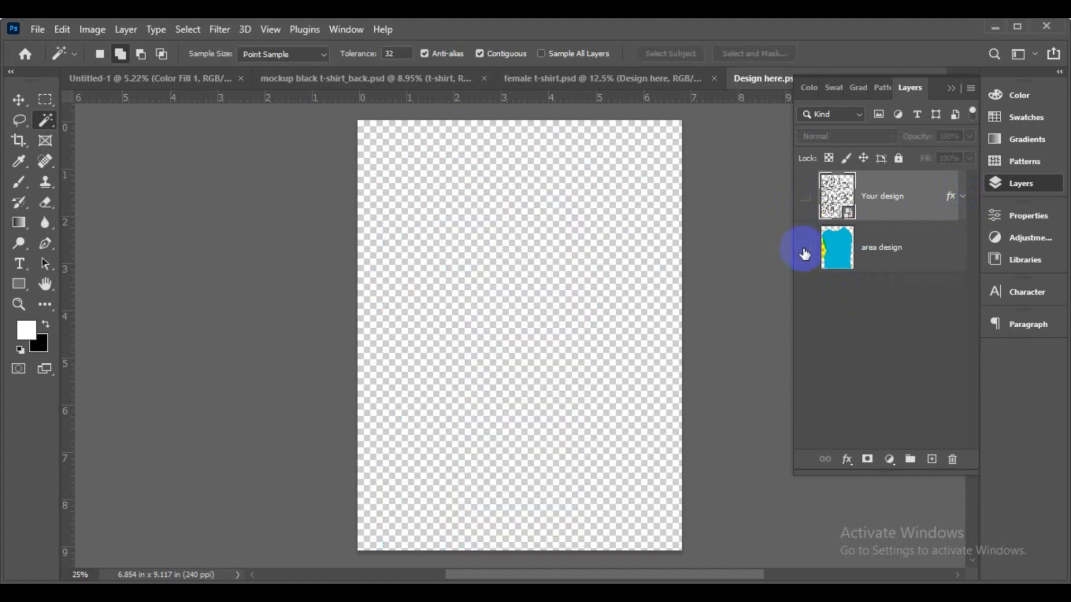
left_click(134, 76)
left_click(832, 199)
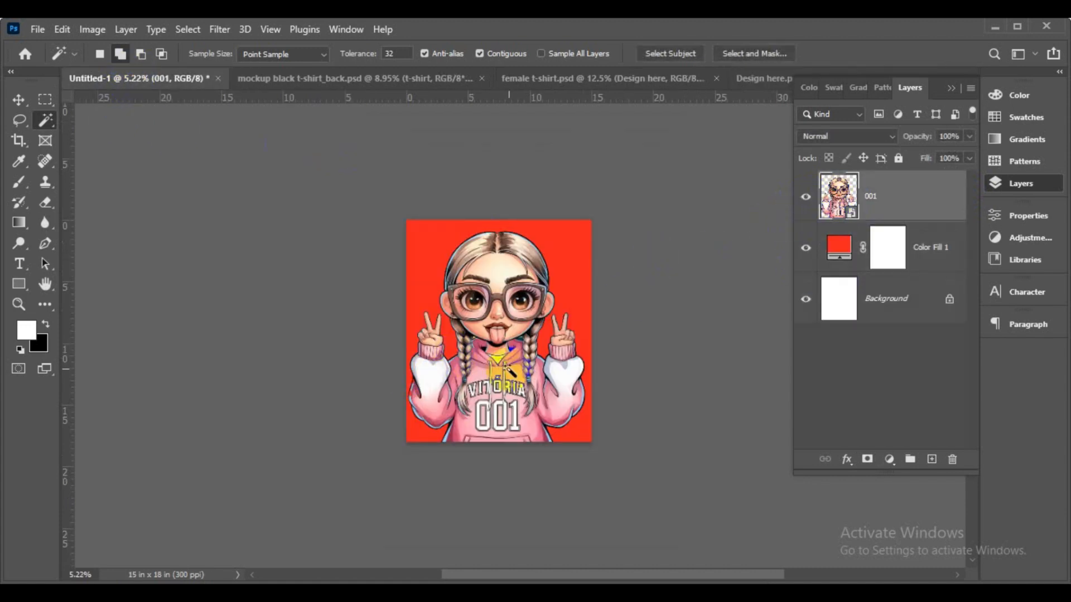
- Copy layer 001 into the Design here document and shrink it to about 45%
left_click(17, 101)
left_click_drag(552, 368, 527, 379)
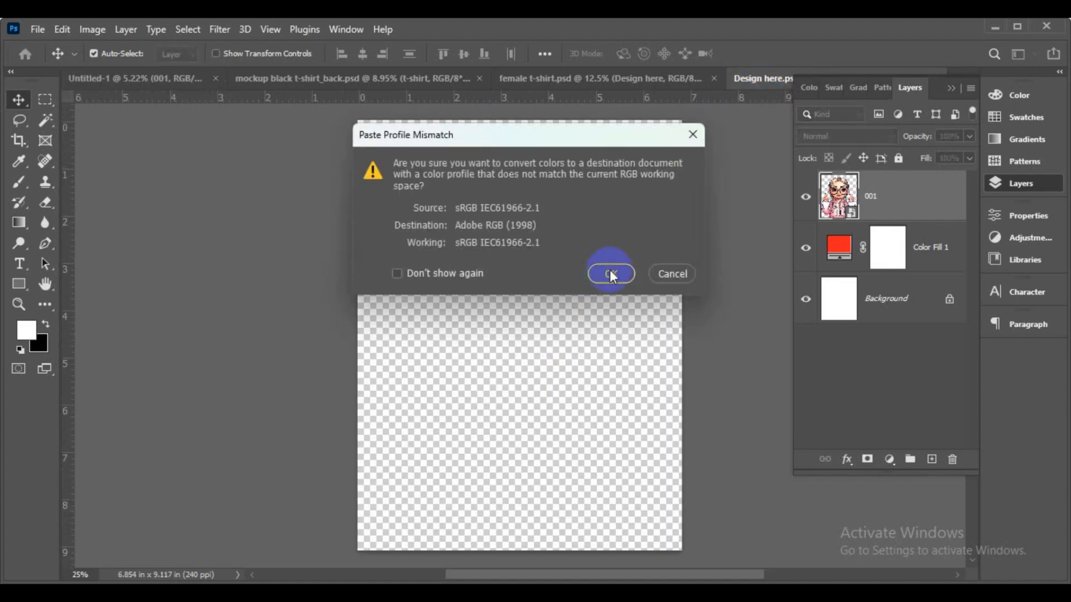
left_click(608, 273)
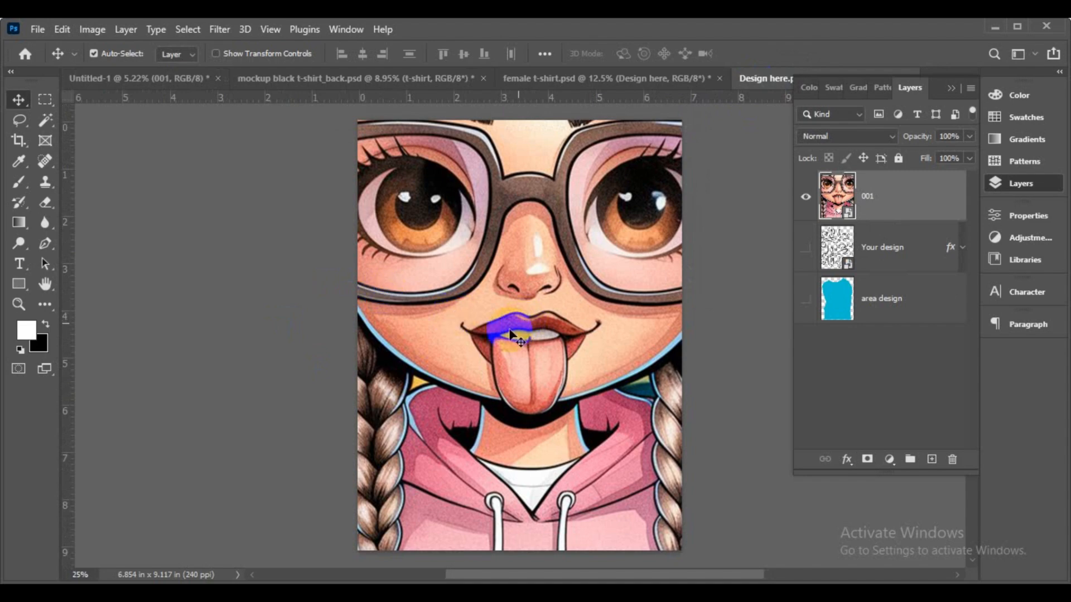
key("ctrl+t")
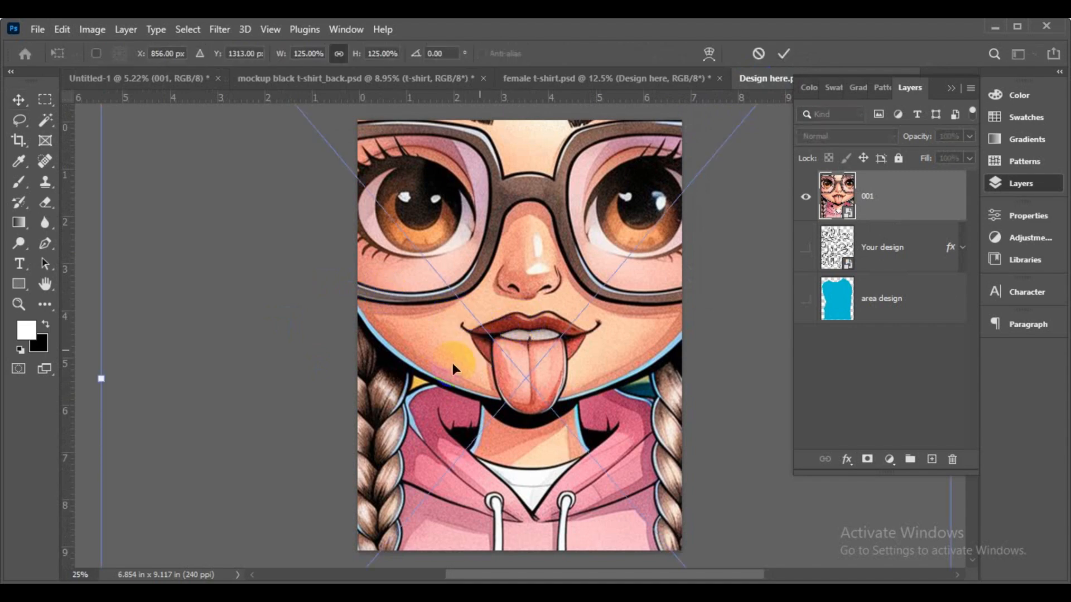
left_click_drag(101, 383, 341, 333)
left_click_drag(353, 523, 397, 466)
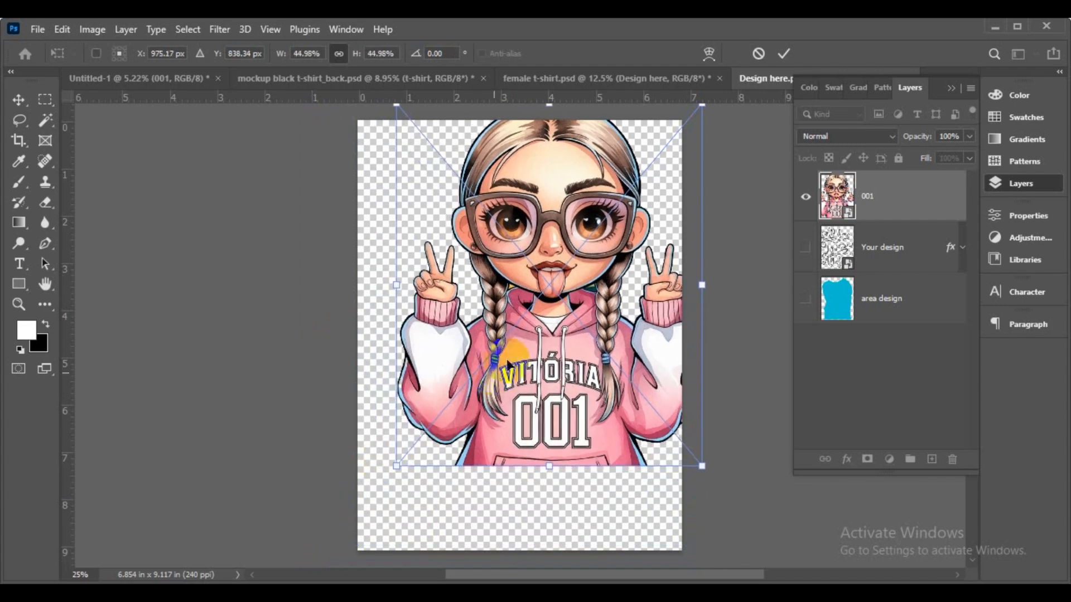
left_click_drag(508, 363, 469, 414)
left_click(807, 298)
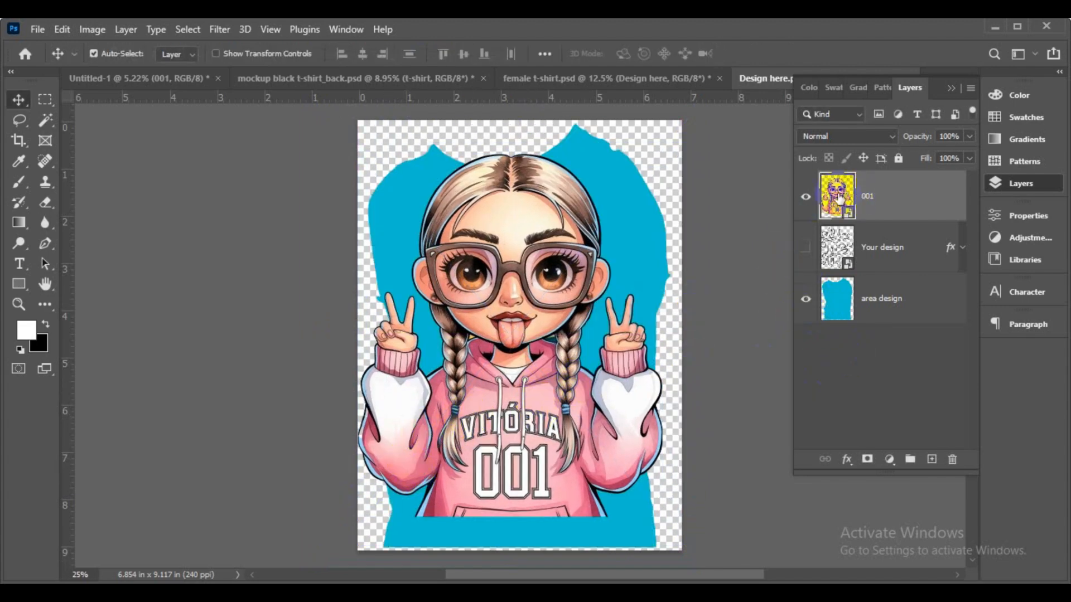
- Rescale the girl to 35.29%, centre her on the shirt, and view the female t-shirt mockup
key("ctrl+t")
left_click_drag(662, 157, 645, 175)
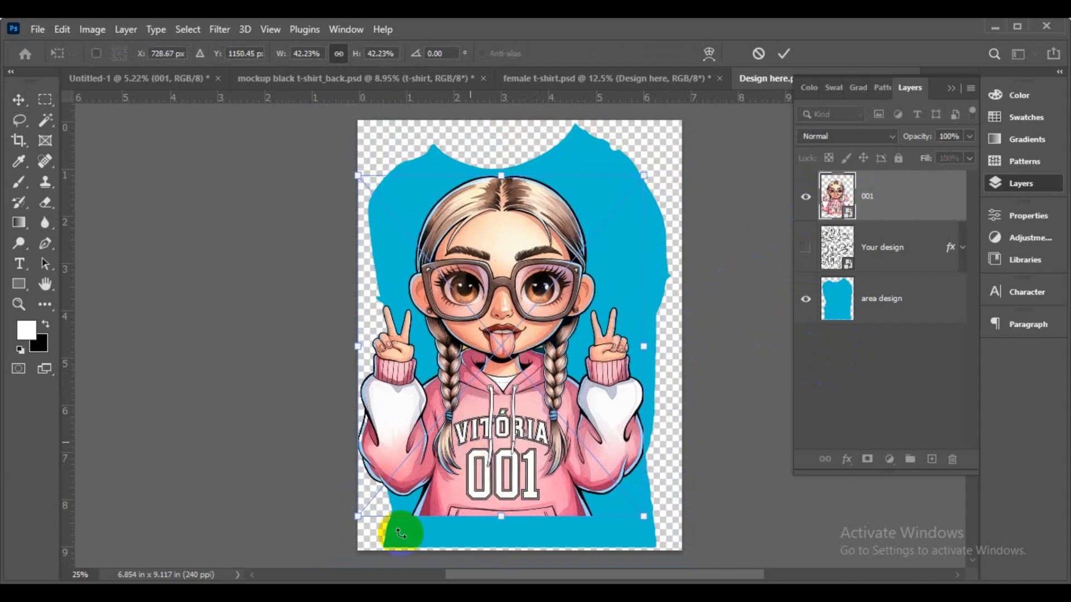
left_click_drag(446, 408, 494, 410)
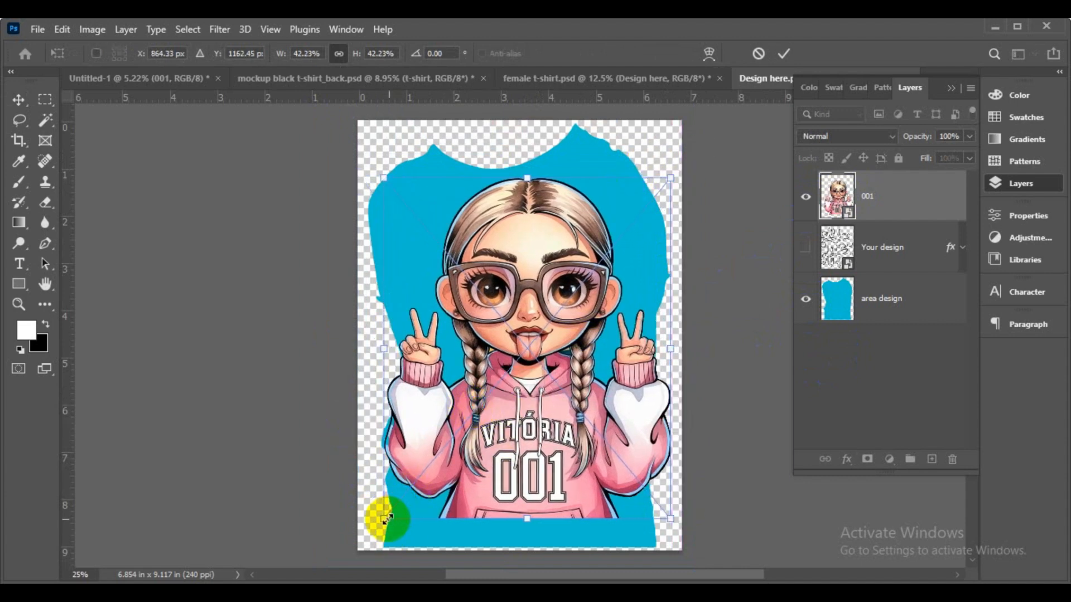
left_click_drag(383, 519, 435, 458)
left_click_drag(595, 350, 555, 384)
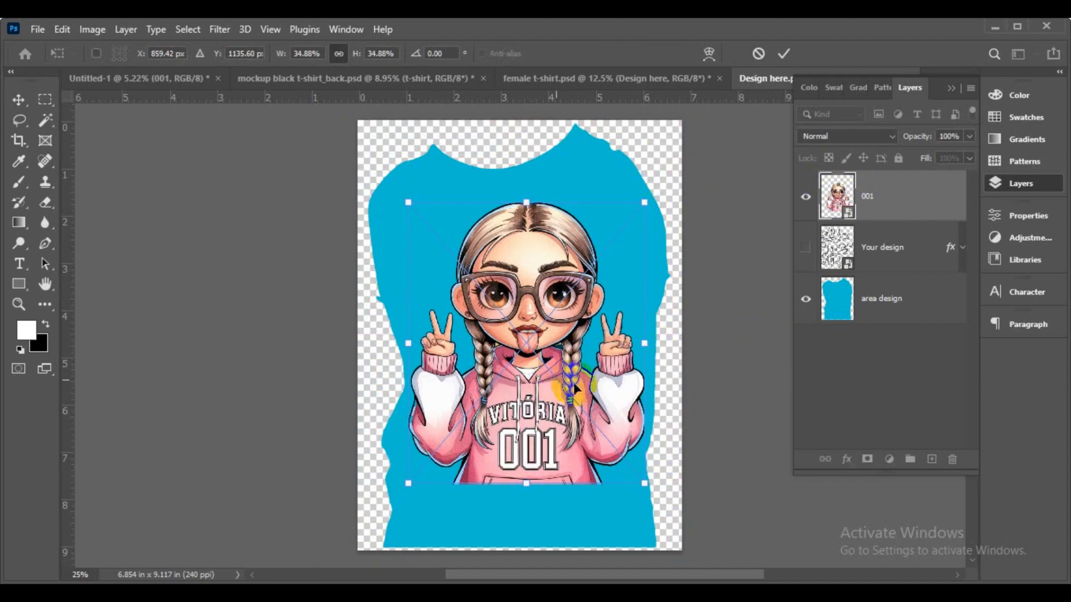
left_click_drag(643, 486, 647, 491)
left_click_drag(557, 424, 551, 421)
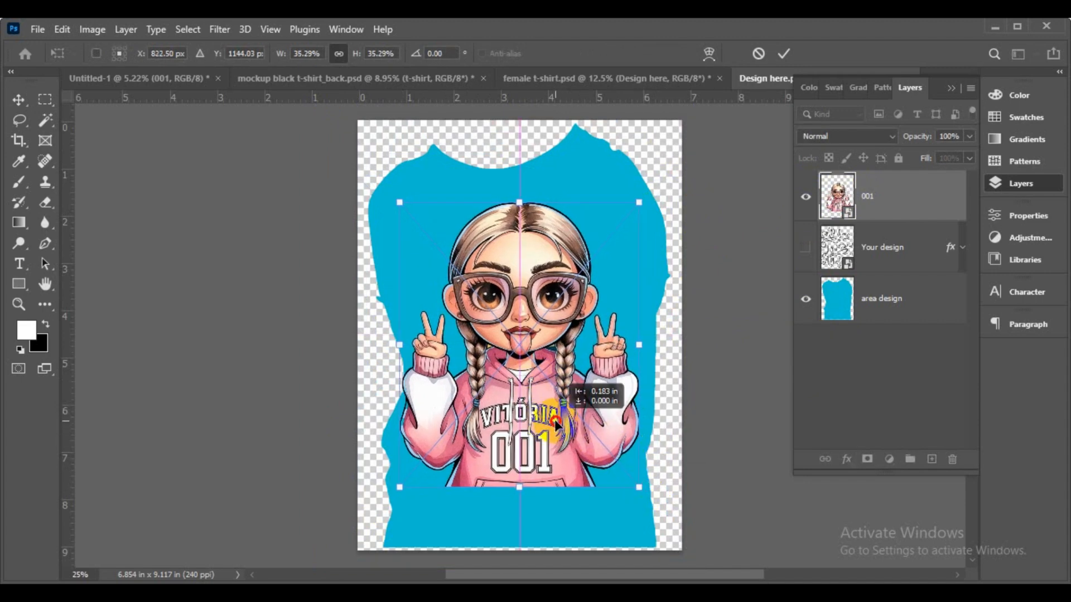
left_click(783, 53)
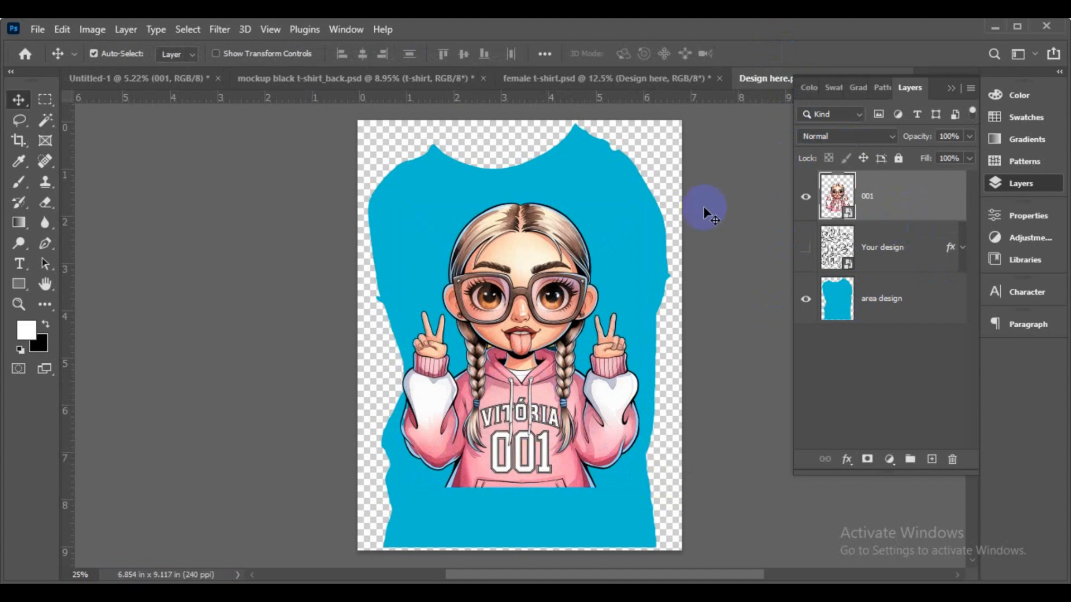
left_click(410, 78)
left_click(566, 77)
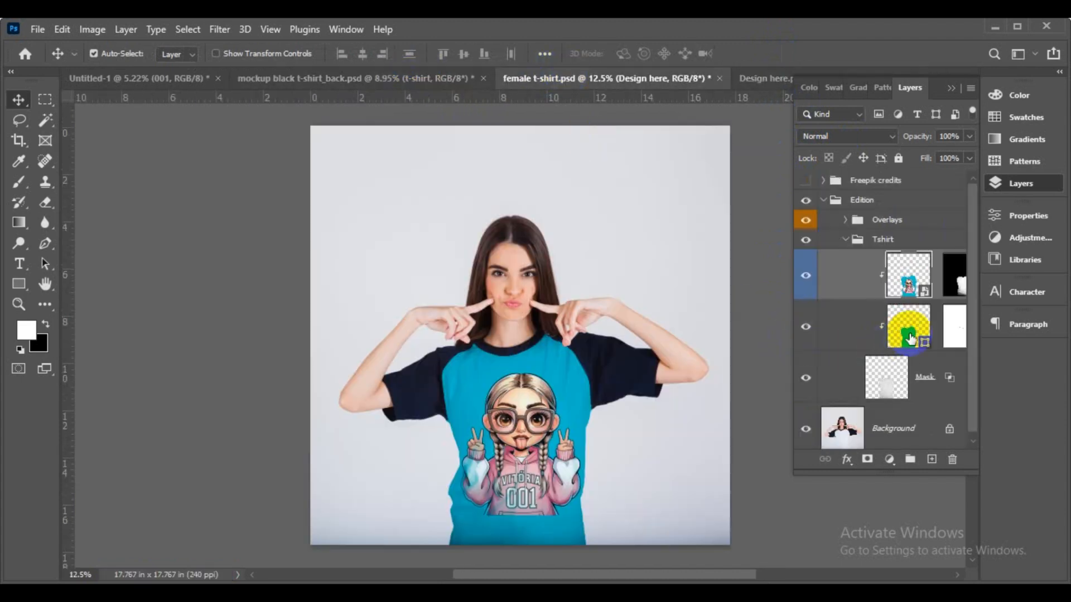
- Trial redder and darker colours for the Color Tshirt fill, then cancel to keep cyan
left_click(824, 200)
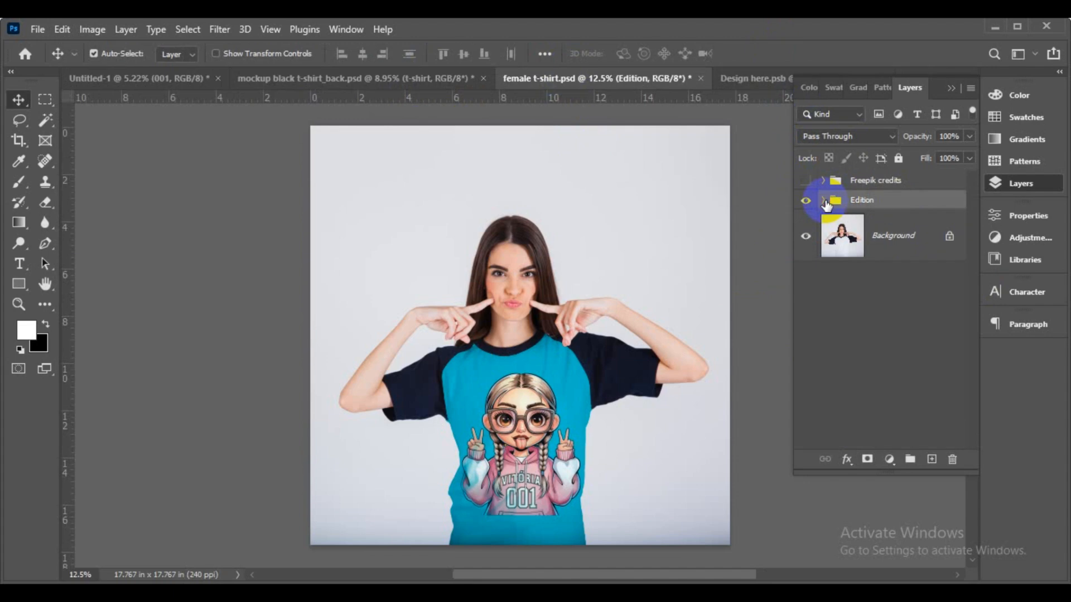
left_click(824, 201)
left_click(909, 276)
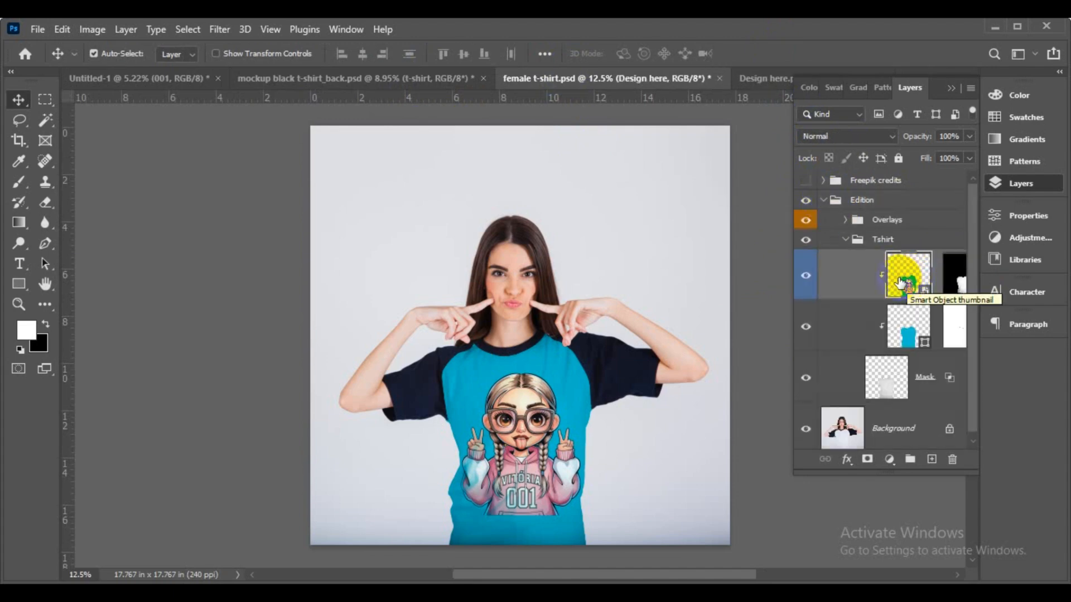
double_click(908, 327)
left_click_drag(559, 312, 694, 300)
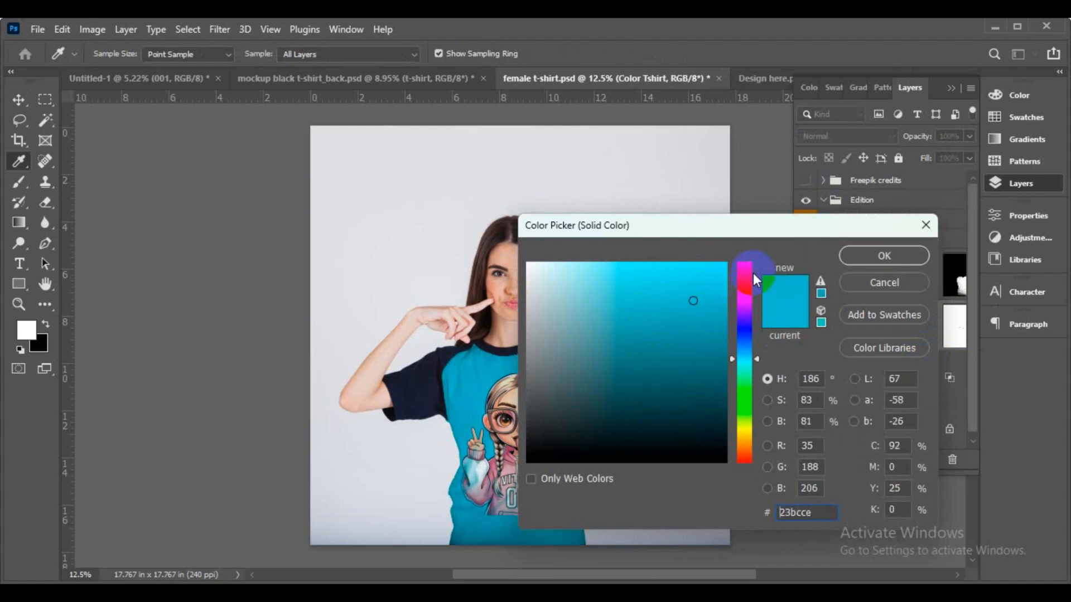
left_click_drag(754, 278, 747, 269)
left_click_drag(681, 294, 578, 418)
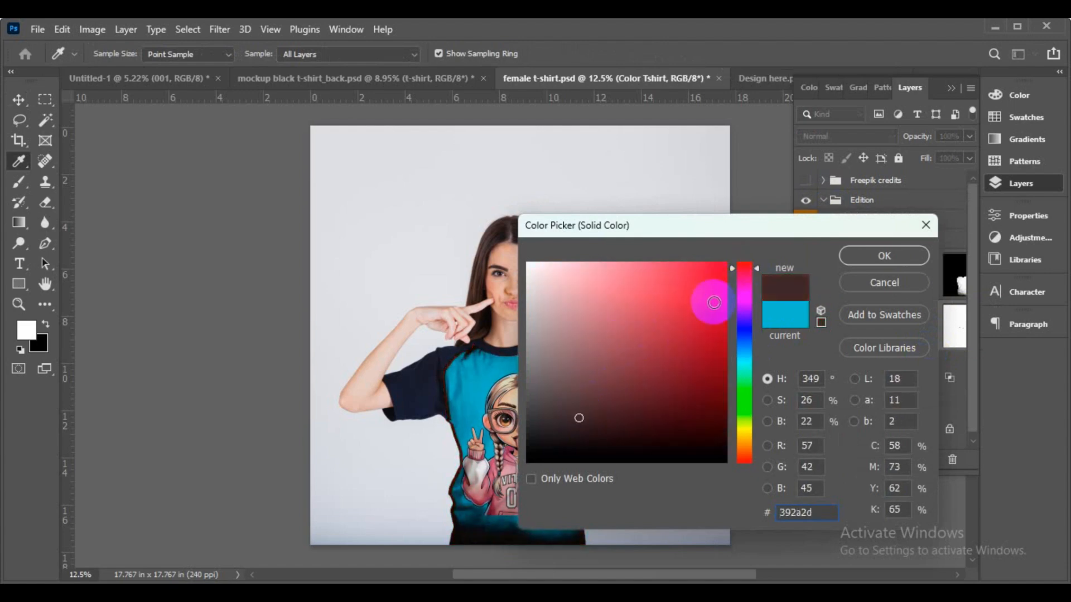
left_click(884, 283)
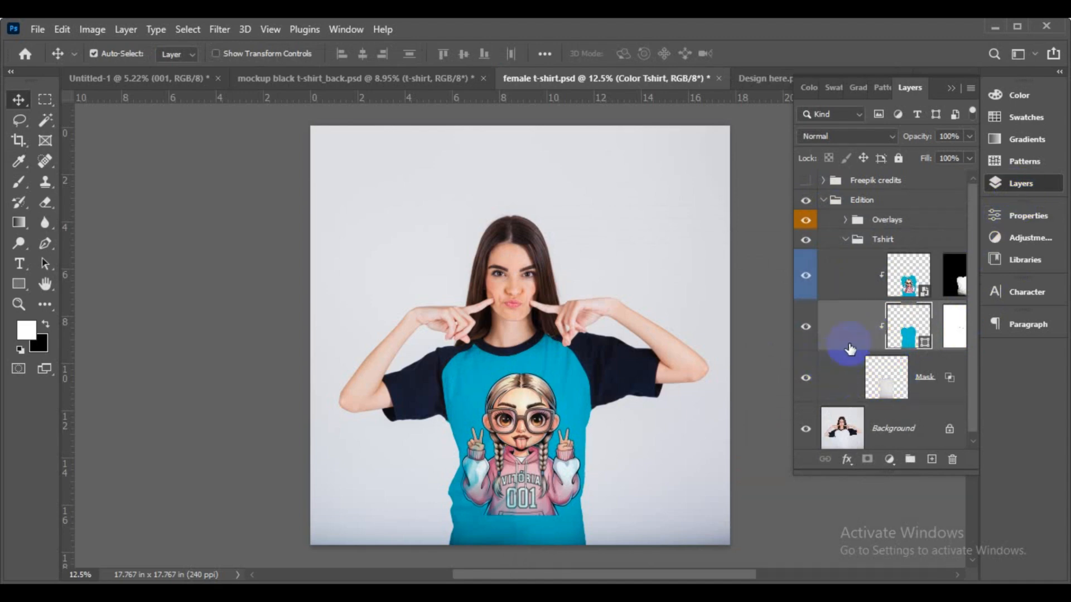
- Collapse the Tshirt group and the Layers panel, then zoom in on the printed design
left_click(847, 241)
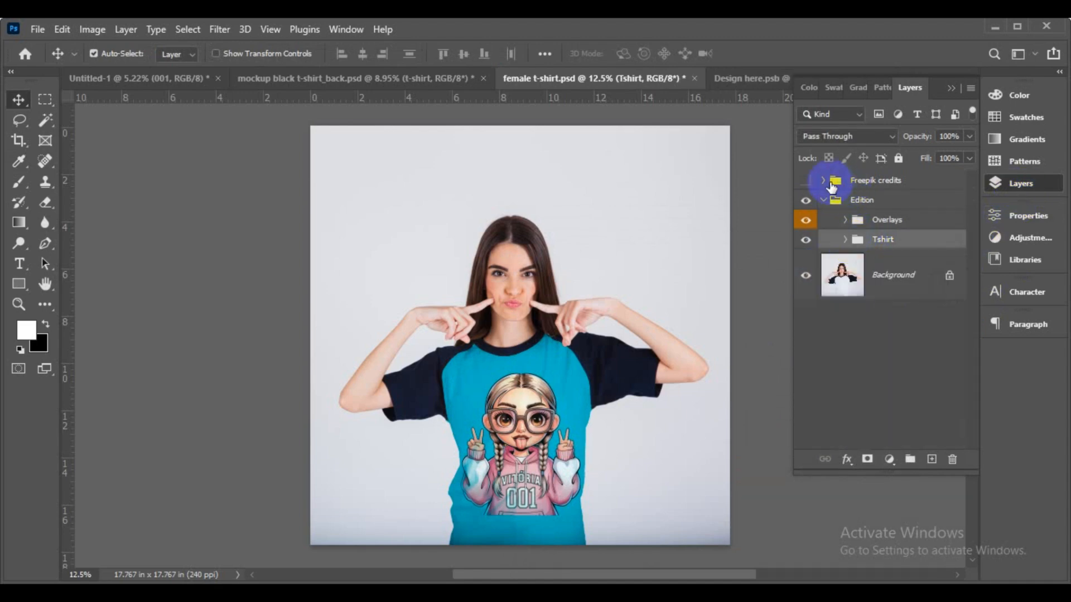
left_click(1008, 183)
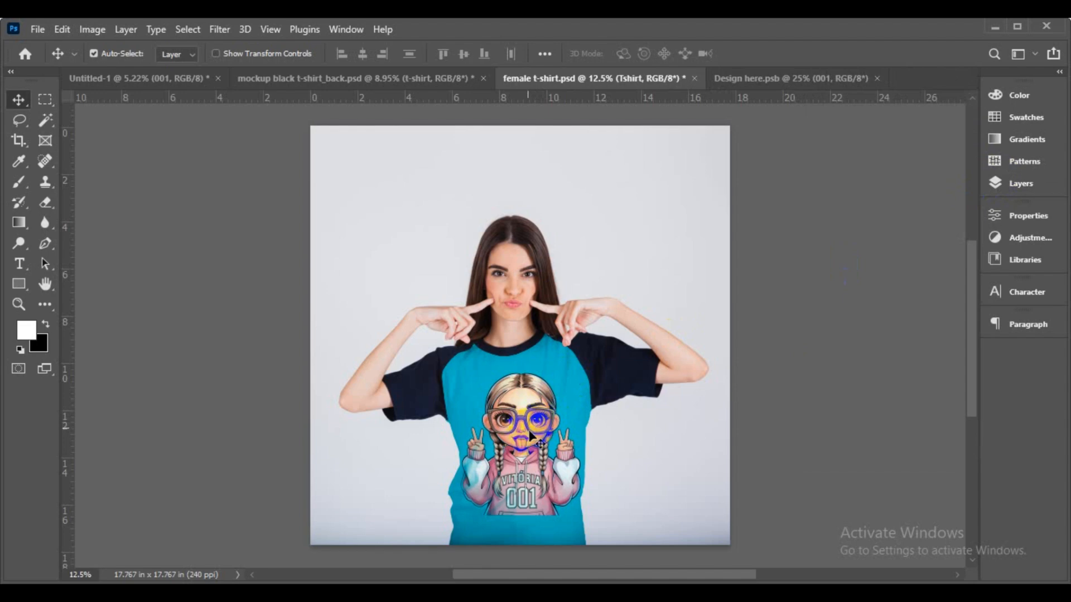
scroll(529, 436, "up", 5)
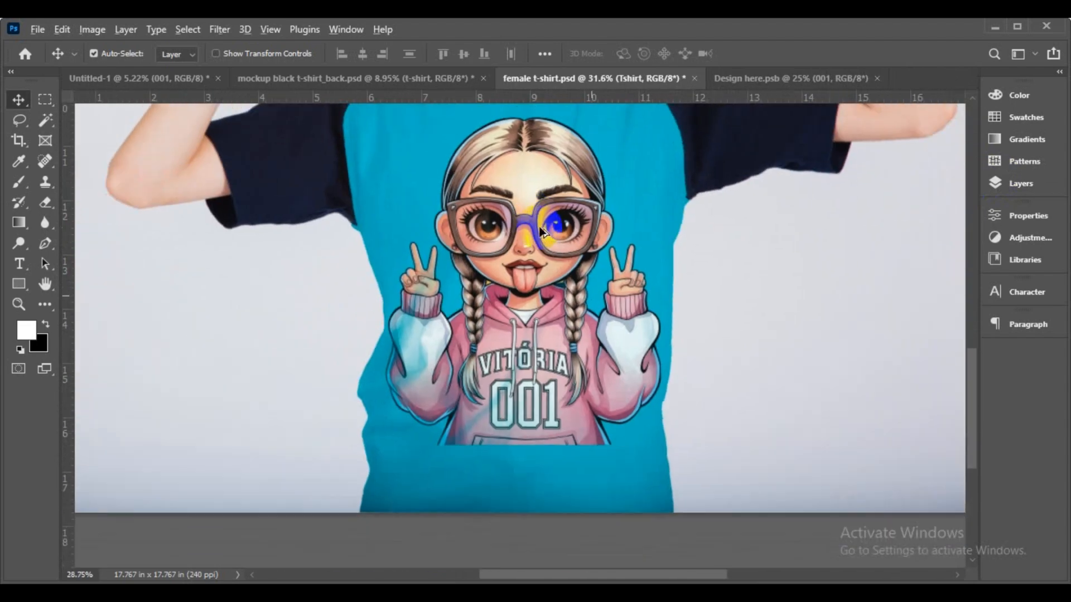
scroll(543, 230, "down", 2)
scroll(530, 274, "up", 2)
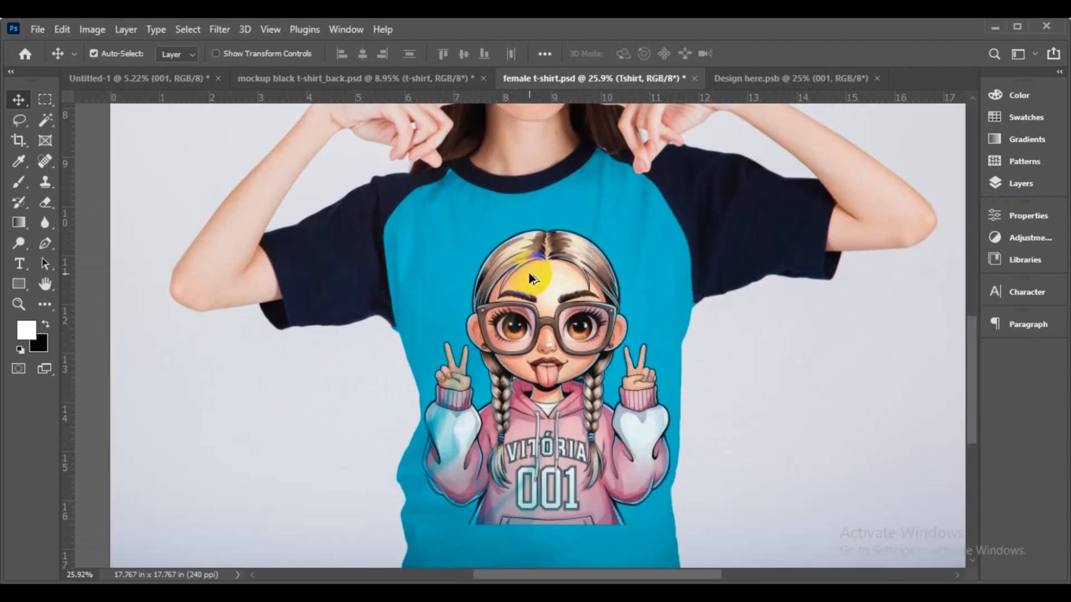